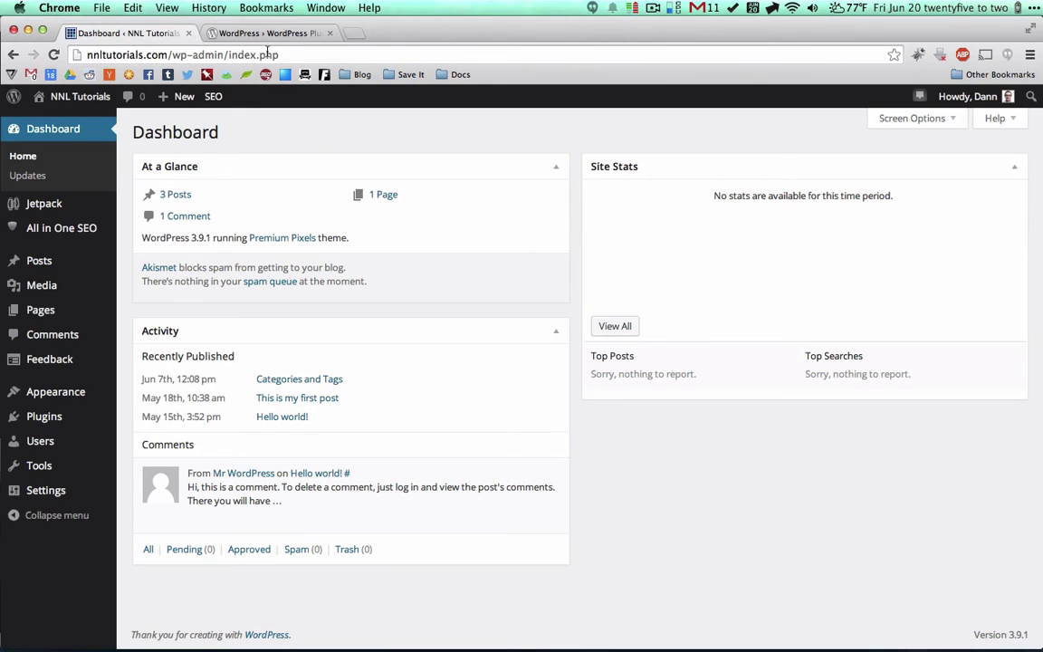
# - Switch to the WordPress.org Plugin Directory and look over its featured and most popular plugins
pyautogui.click(290, 34)
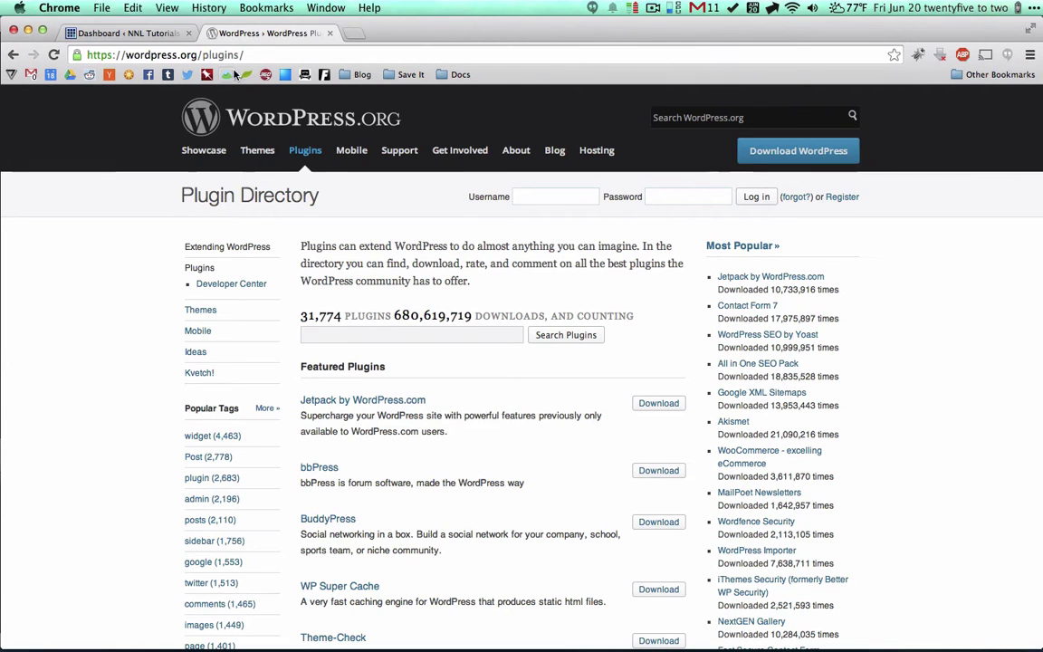
pyautogui.scroll(-10, 439, 416)
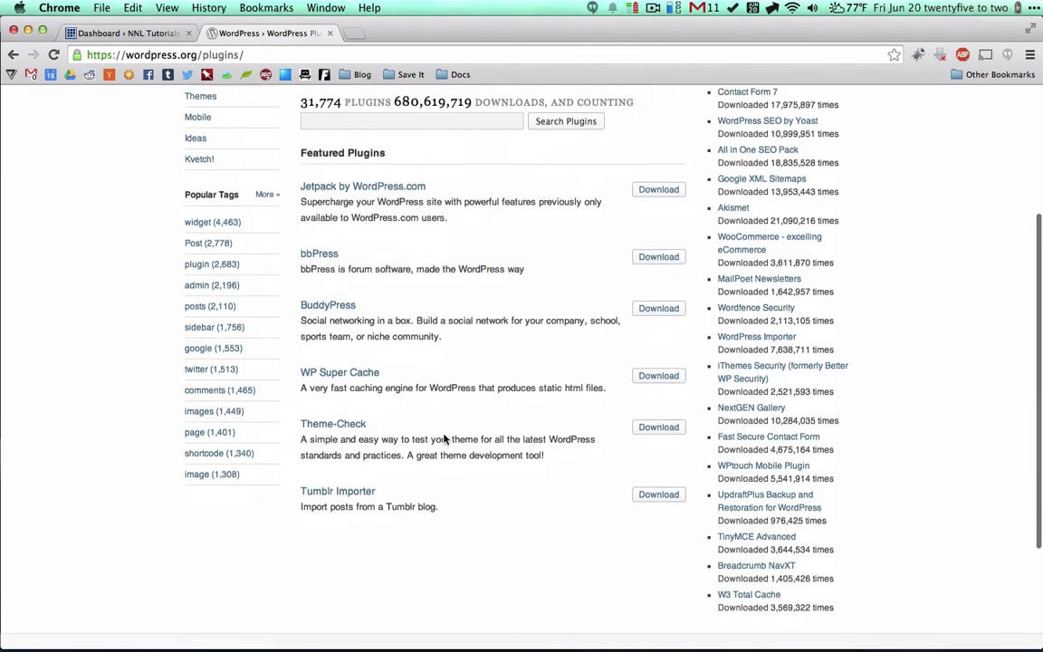
pyautogui.scroll(4, 444, 438)
pyautogui.scroll(3, 443, 438)
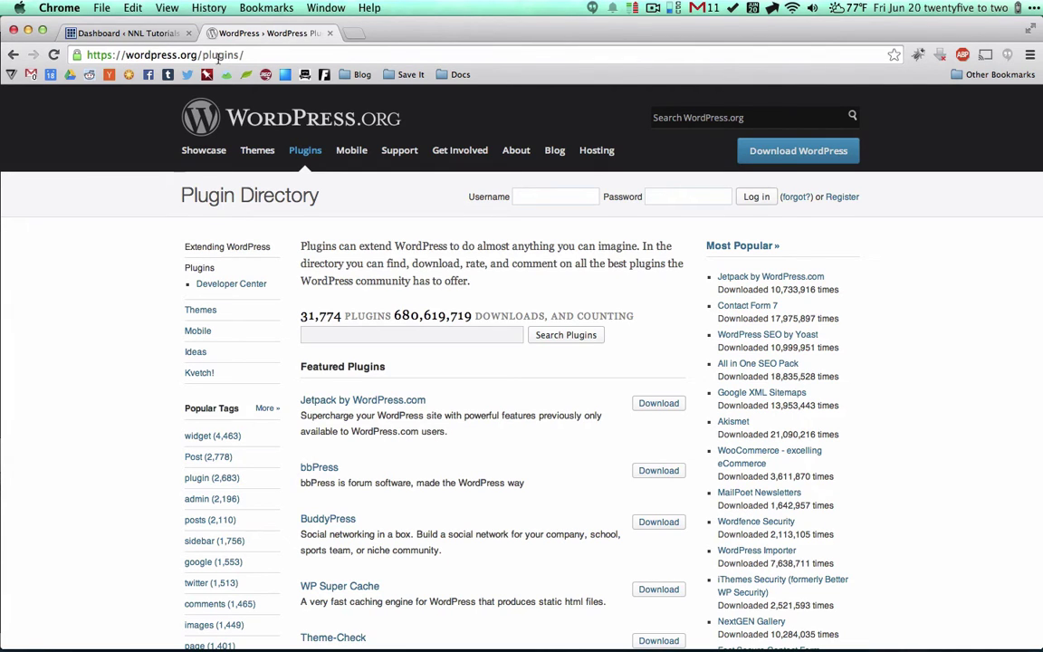
pyautogui.scroll(-4, 441, 339)
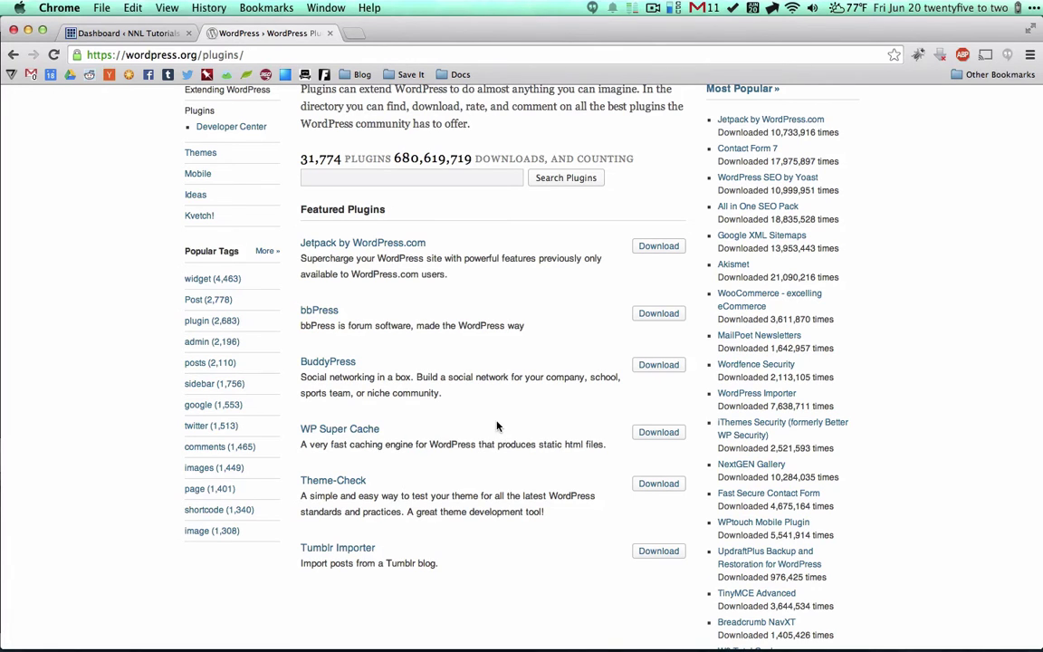
pyautogui.scroll(2, 496, 425)
pyautogui.scroll(4, 496, 425)
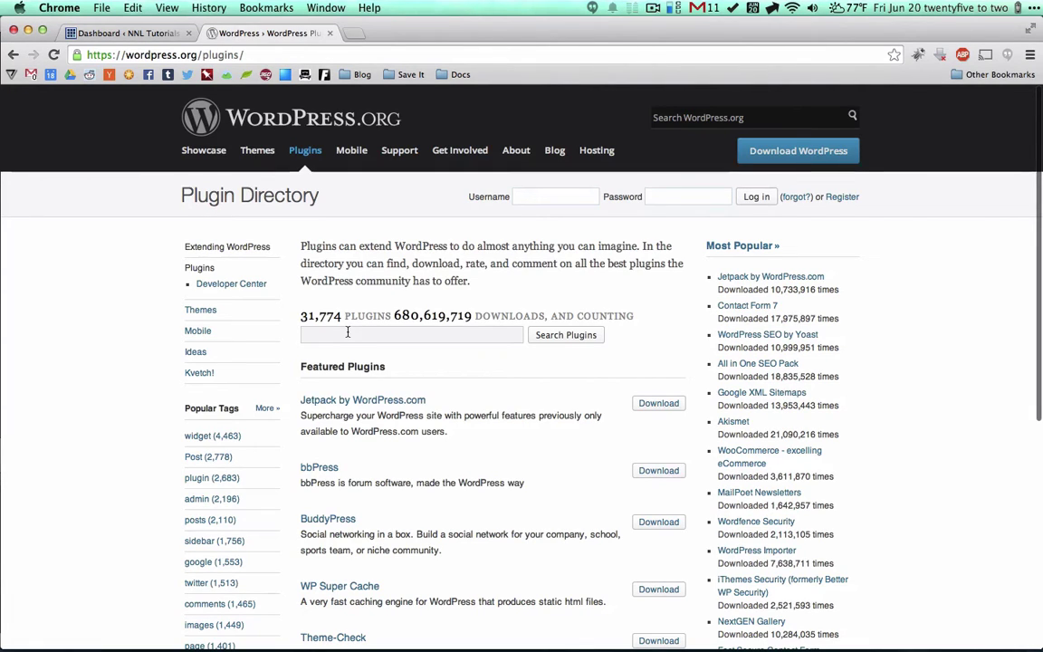
# - Search the WordPress.org Plugin Directory for "mailchimp"
pyautogui.click(334, 337)
pyautogui.write('mail')
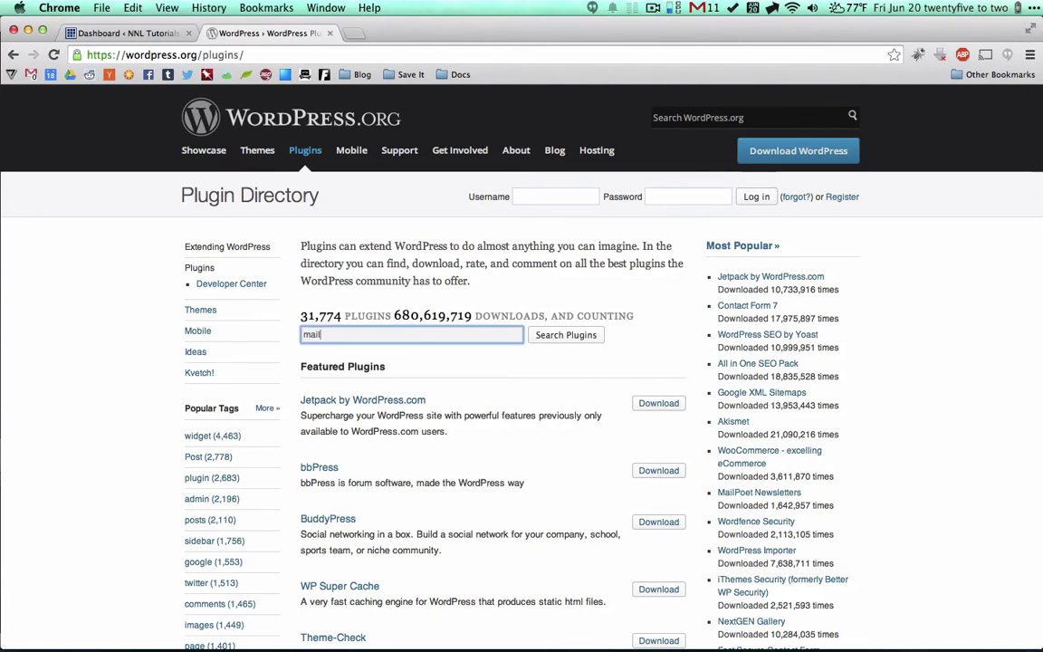
pyautogui.write('chimp')
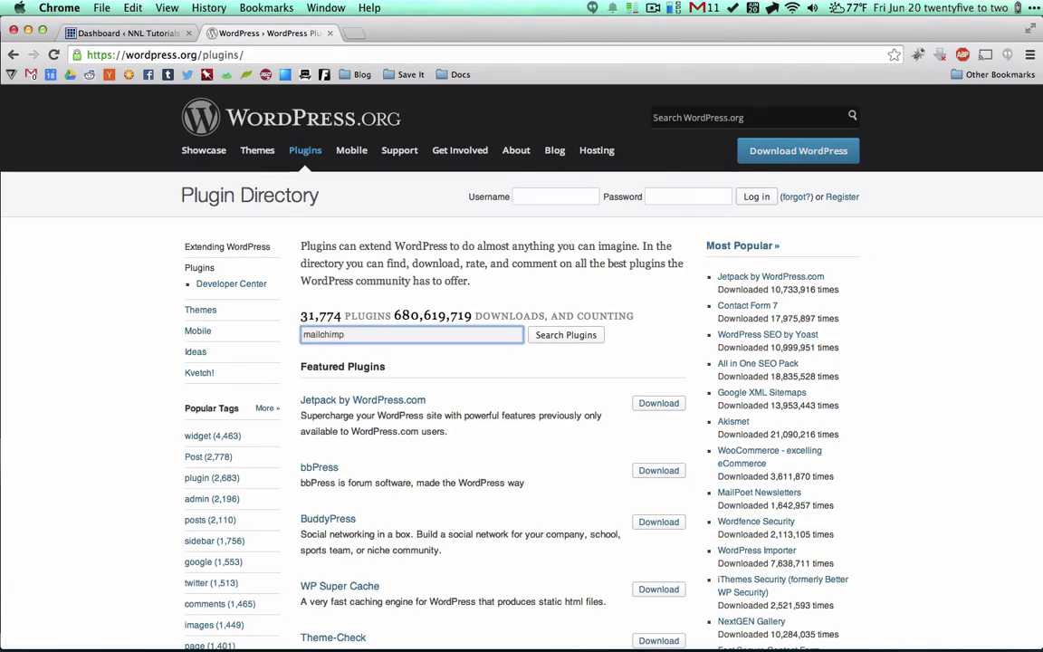
pyautogui.press('Return')
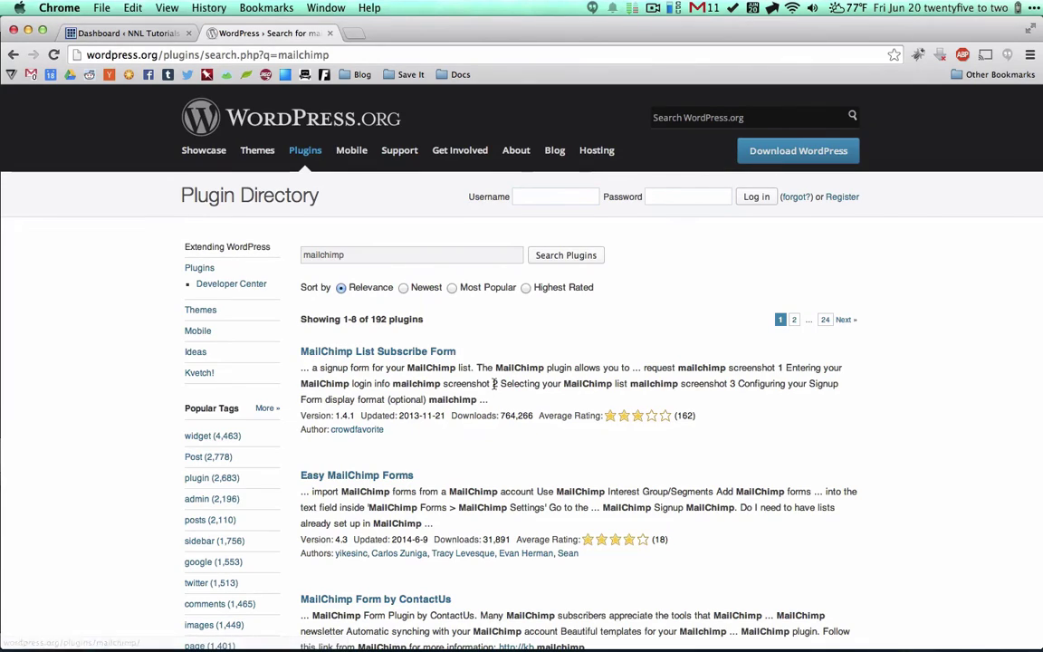
# - Compare the listed plugins and their ratings, and open the MailChimp List Subscribe Form plugin page
pyautogui.scroll(-3, 353, 321)
pyautogui.scroll(-7, 350, 394)
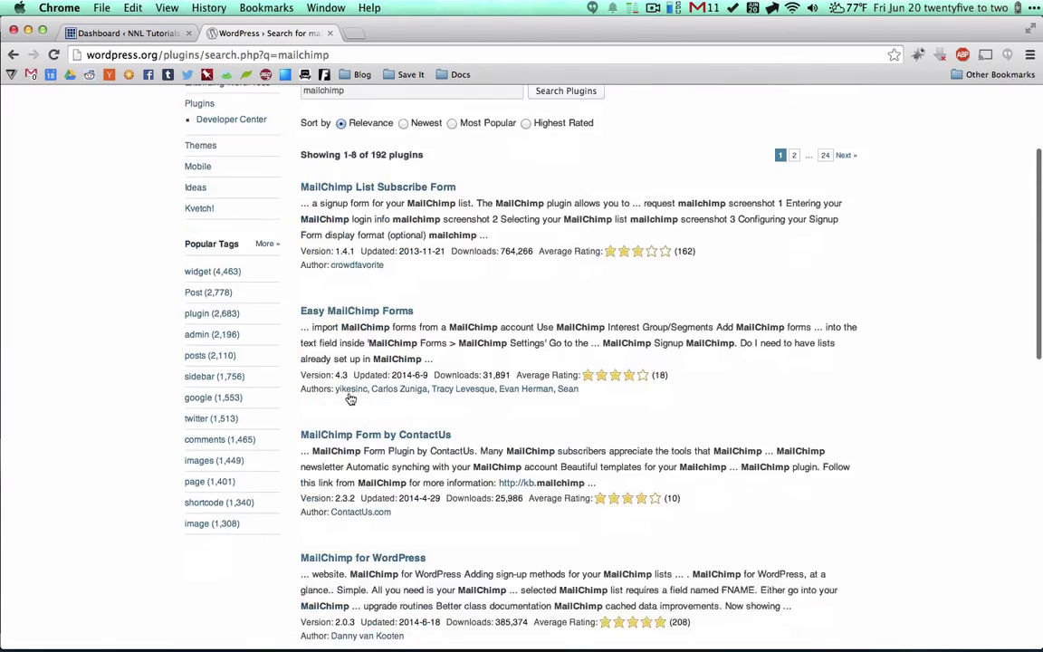
pyautogui.scroll(5, 348, 395)
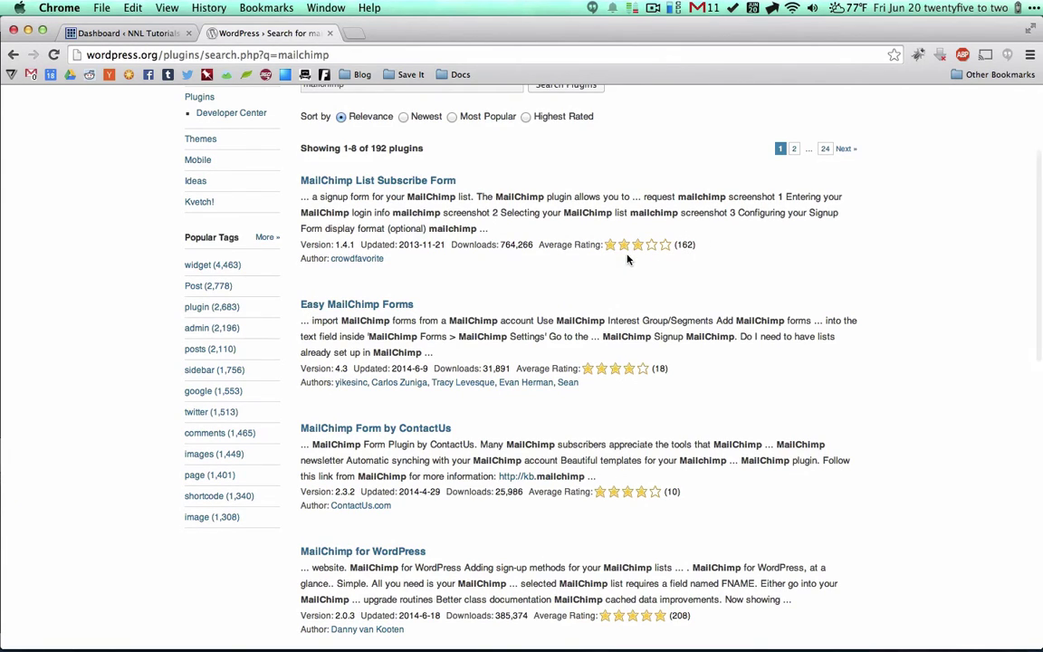
pyautogui.scroll(5, 628, 260)
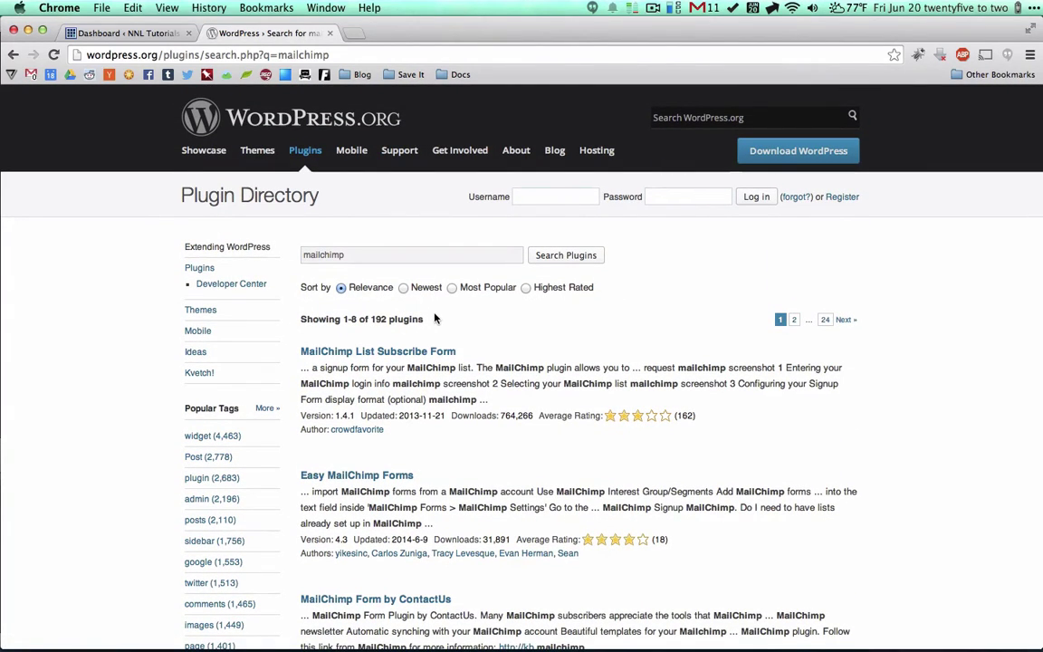
pyautogui.click(383, 353)
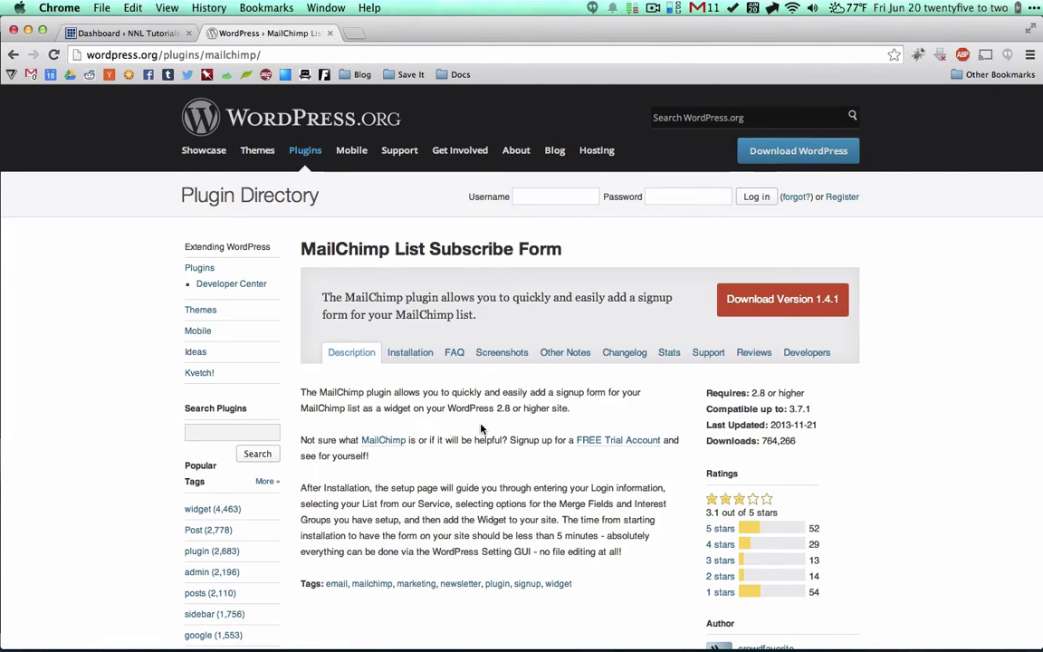
# - Return to the NNL Tutorials dashboard and search for "mailchimp" among the plugins available to add
pyautogui.click(126, 33)
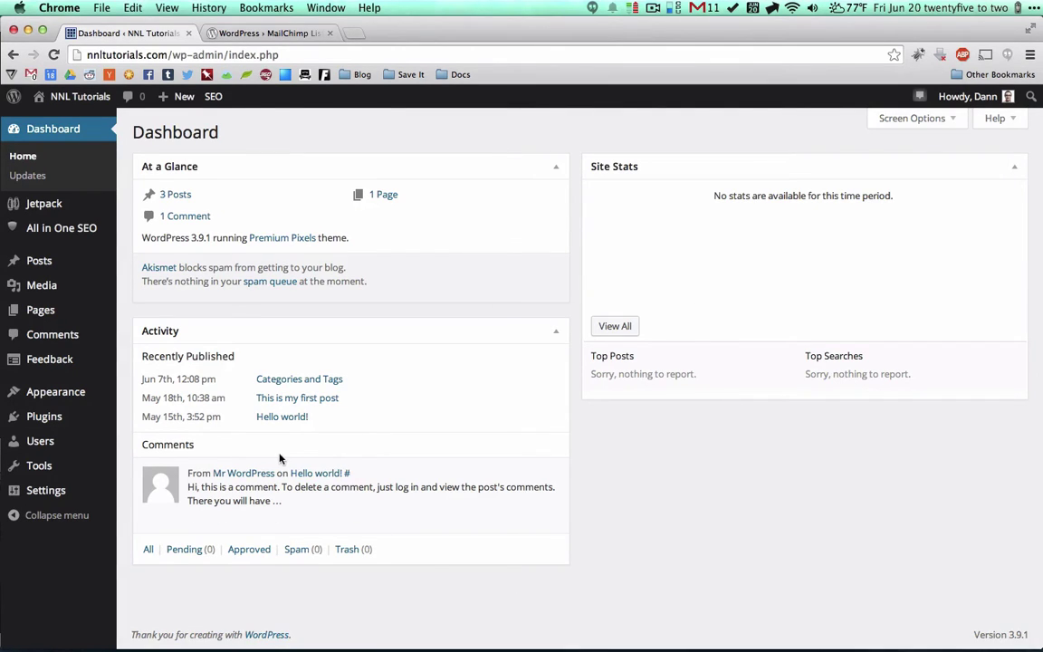
pyautogui.moveTo(34, 422)
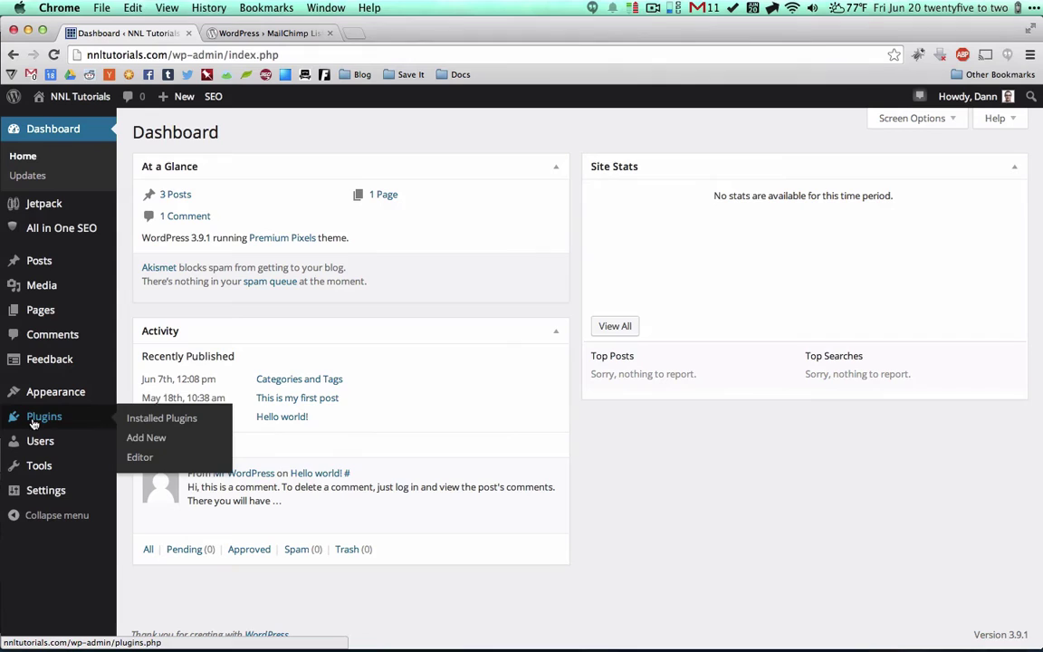
pyautogui.click(142, 440)
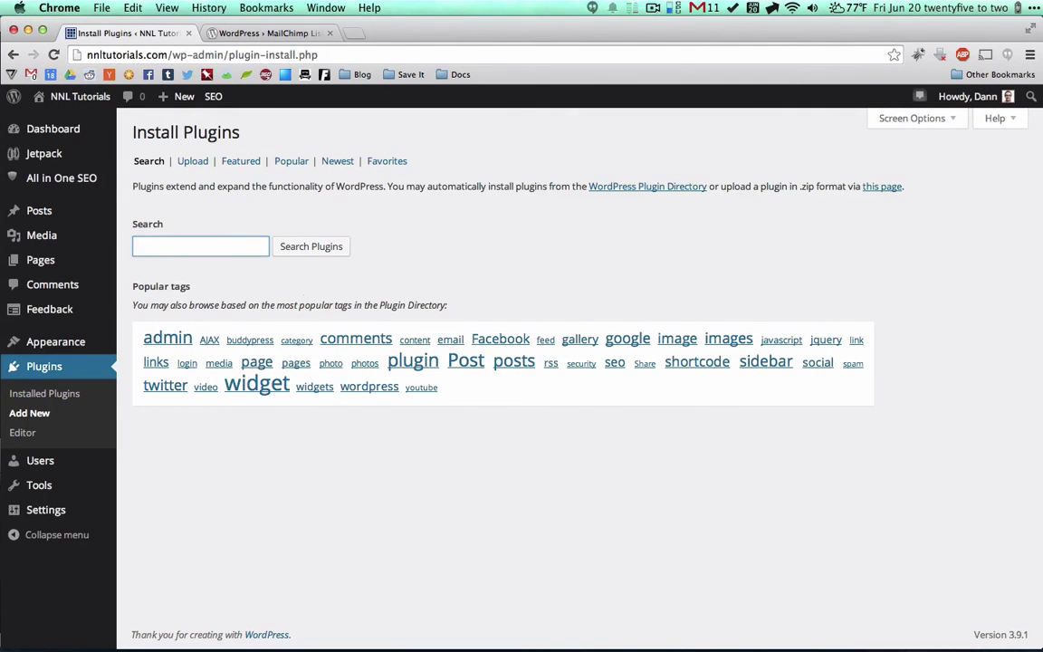
pyautogui.write('mailchimp')
pyautogui.press('Return')
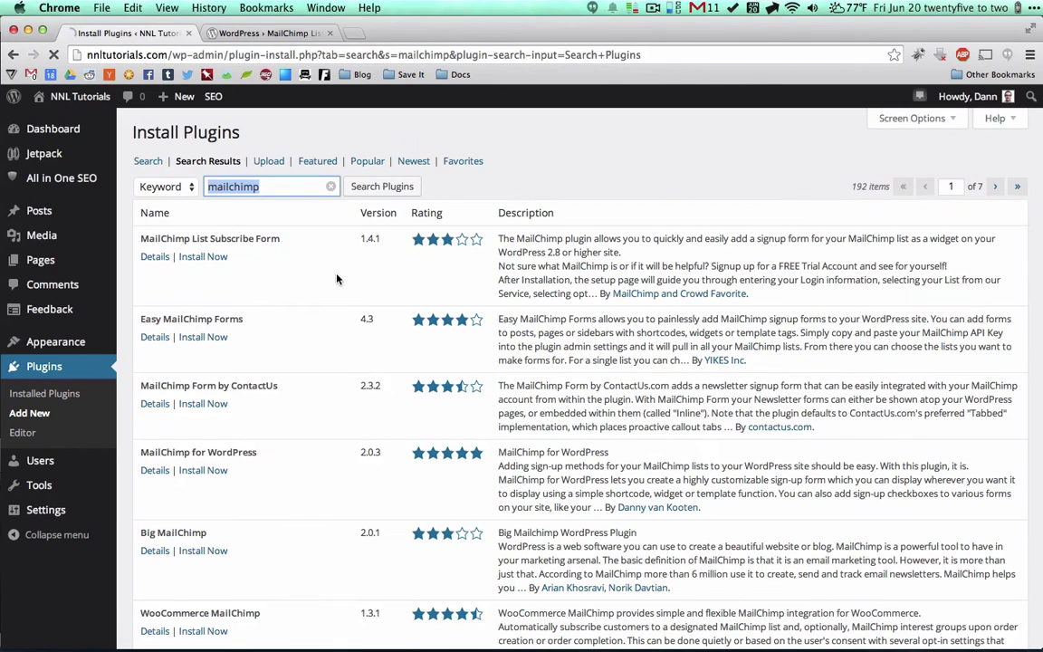
# - Review the MailChimp List Subscribe Form details, including its compatibility warning, installation notes, screenshots and changelog, and close them
pyautogui.click(153, 259)
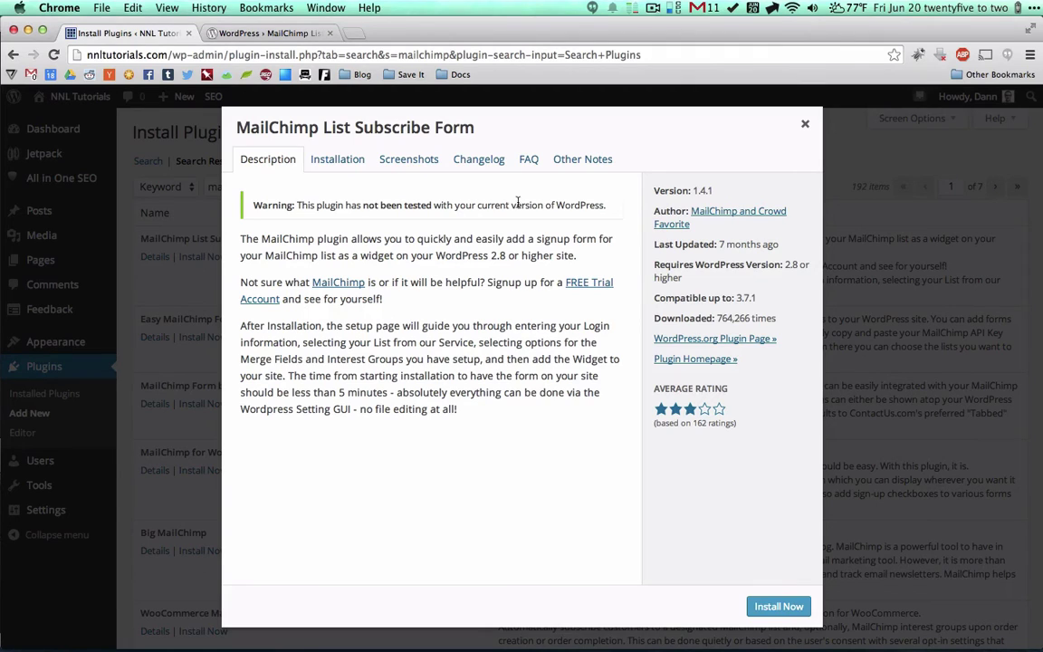
pyautogui.doubleClick(587, 206)
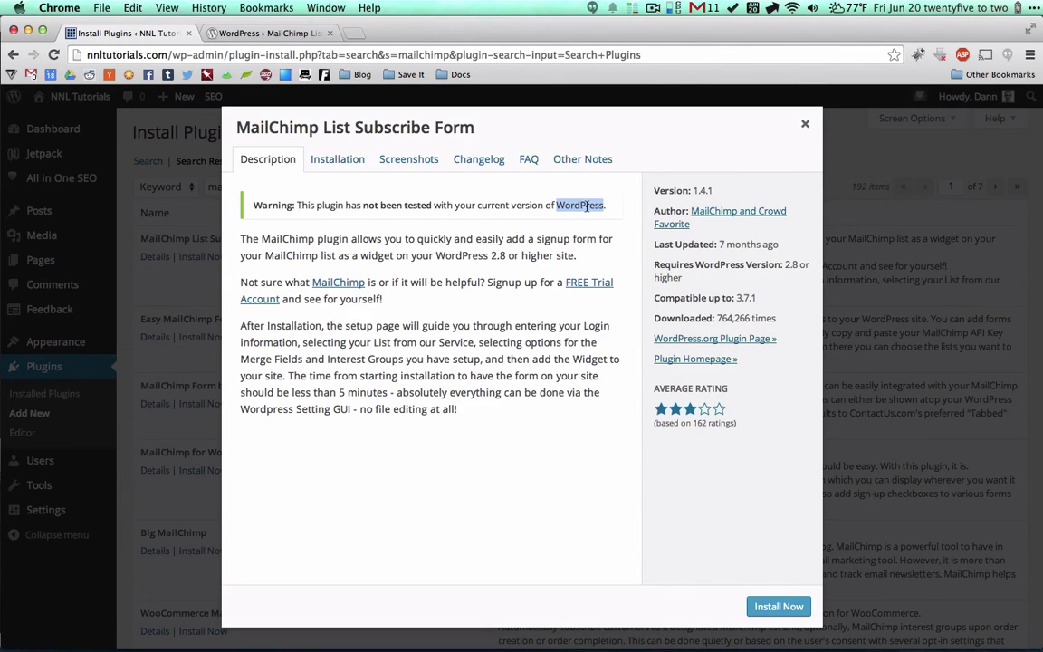
pyautogui.click(337, 159)
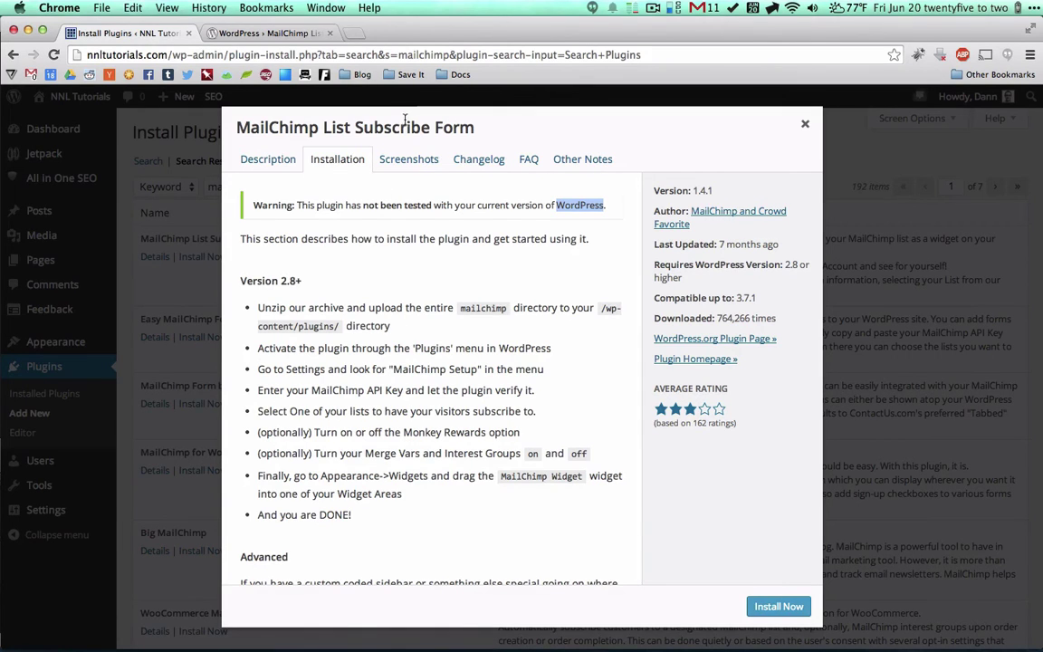
pyautogui.click(408, 168)
pyautogui.scroll(-5, 340, 415)
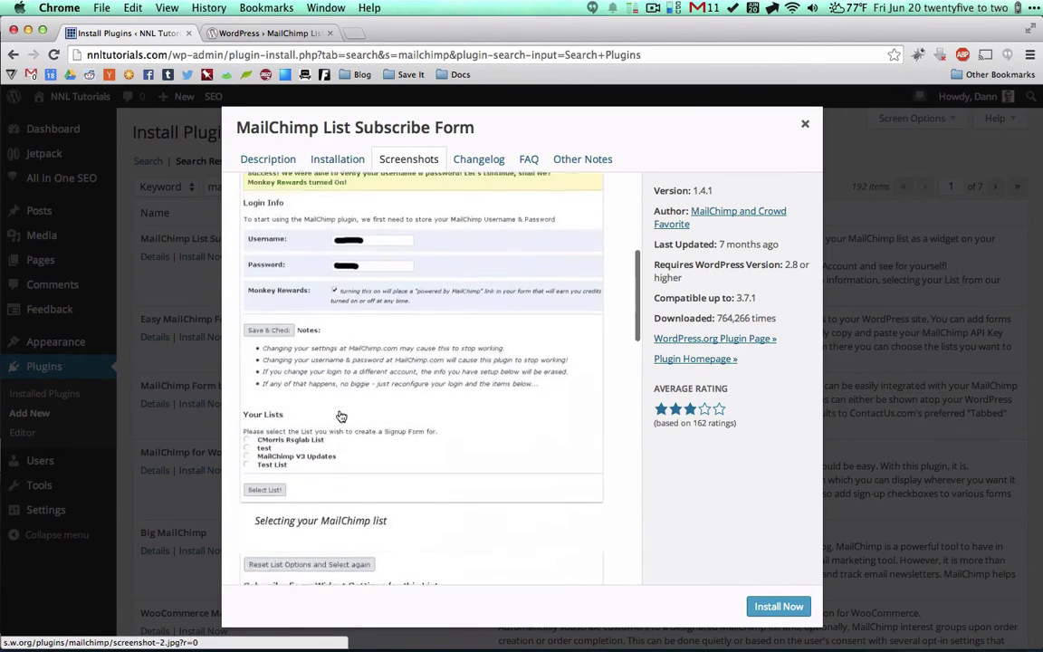
pyautogui.scroll(5, 341, 416)
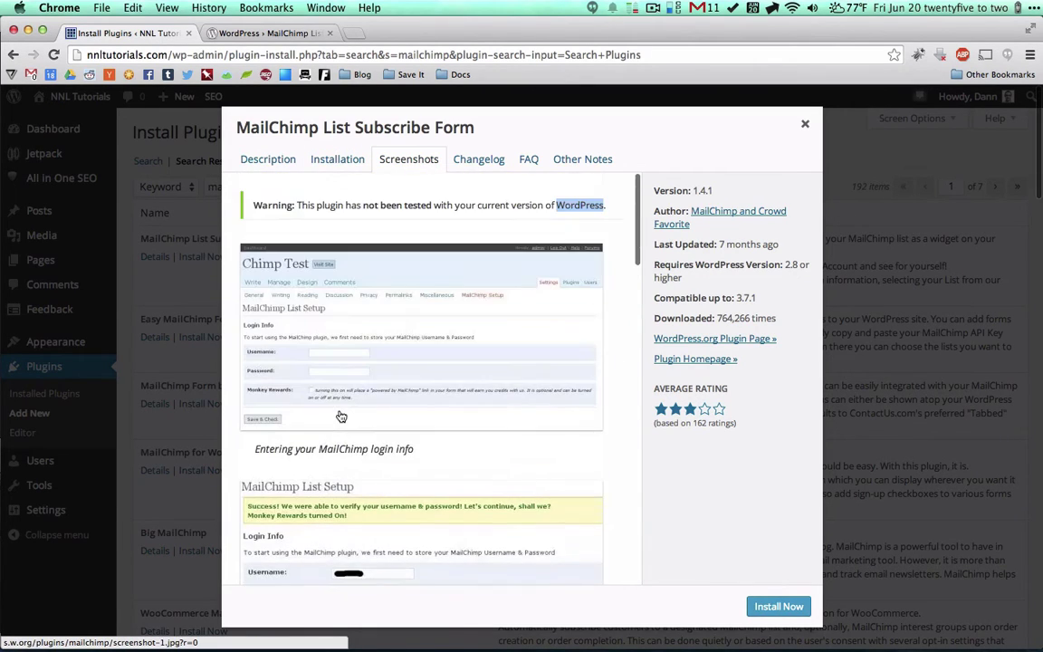
pyautogui.click(477, 170)
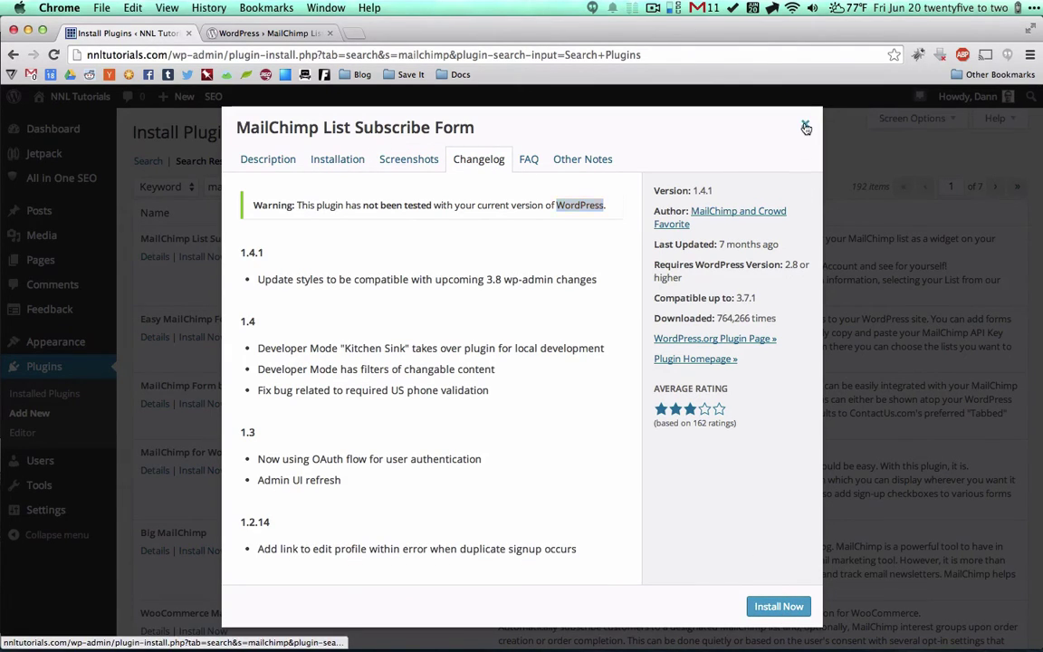
pyautogui.click(805, 124)
# - Browse the other MailChimp plugins in the results, and open the details of MailChimp for WordPress to read its description
pyautogui.scroll(-4, 472, 518)
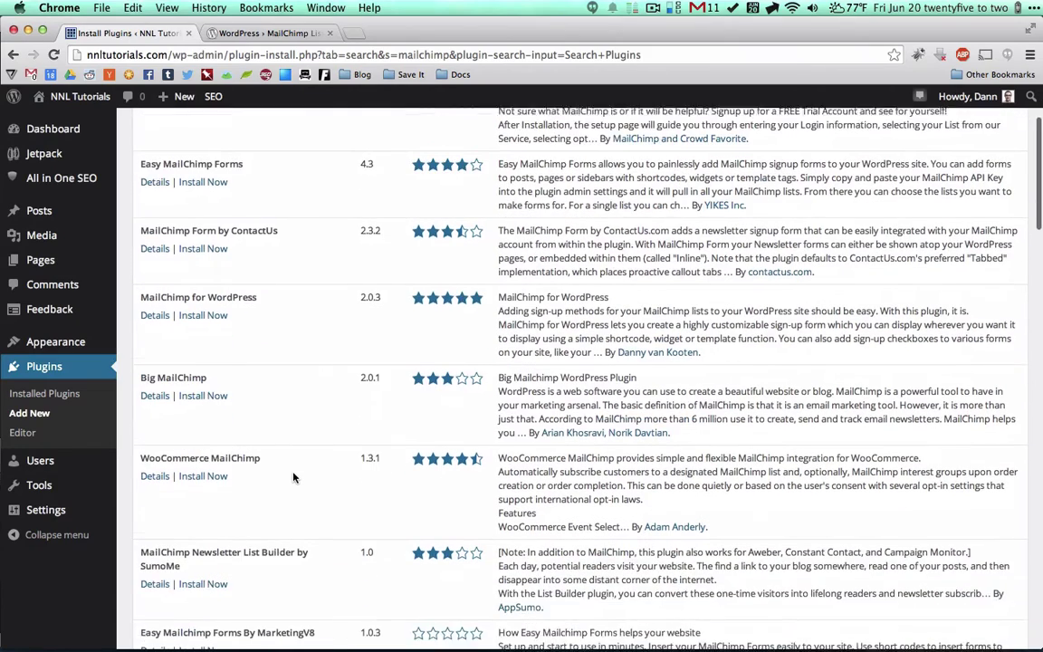
pyautogui.scroll(-1, 293, 477)
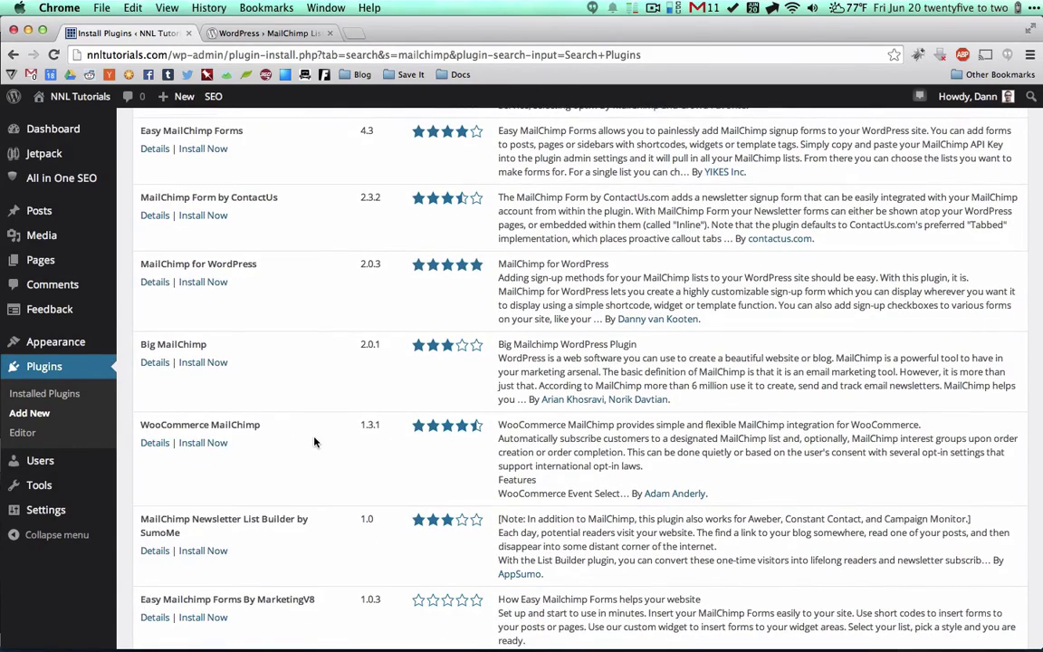
pyautogui.scroll(2, 291, 371)
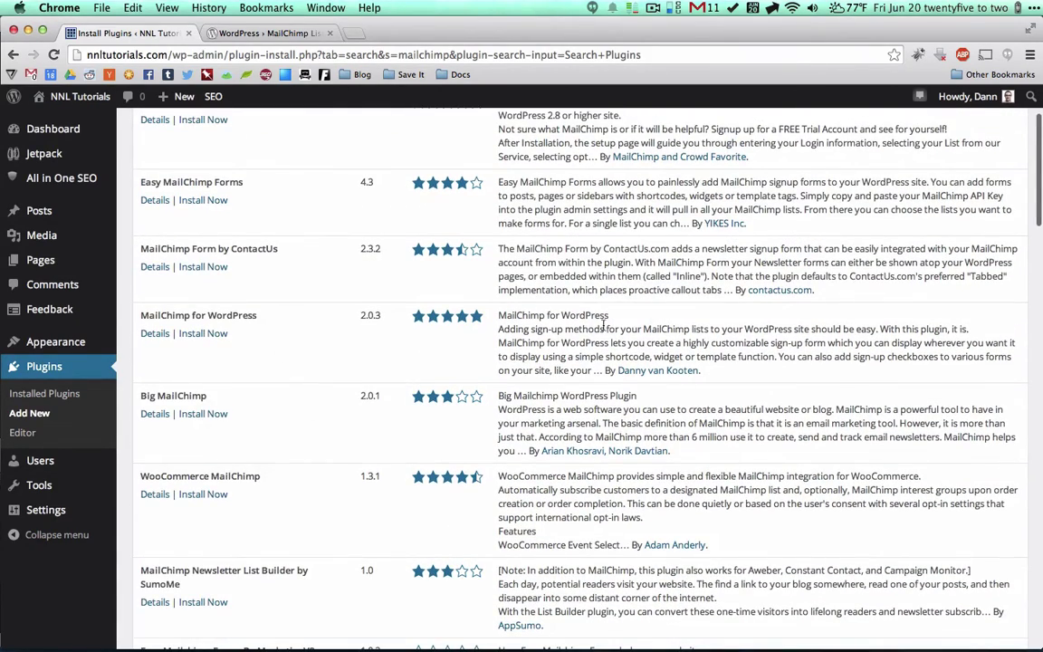
pyautogui.click(150, 334)
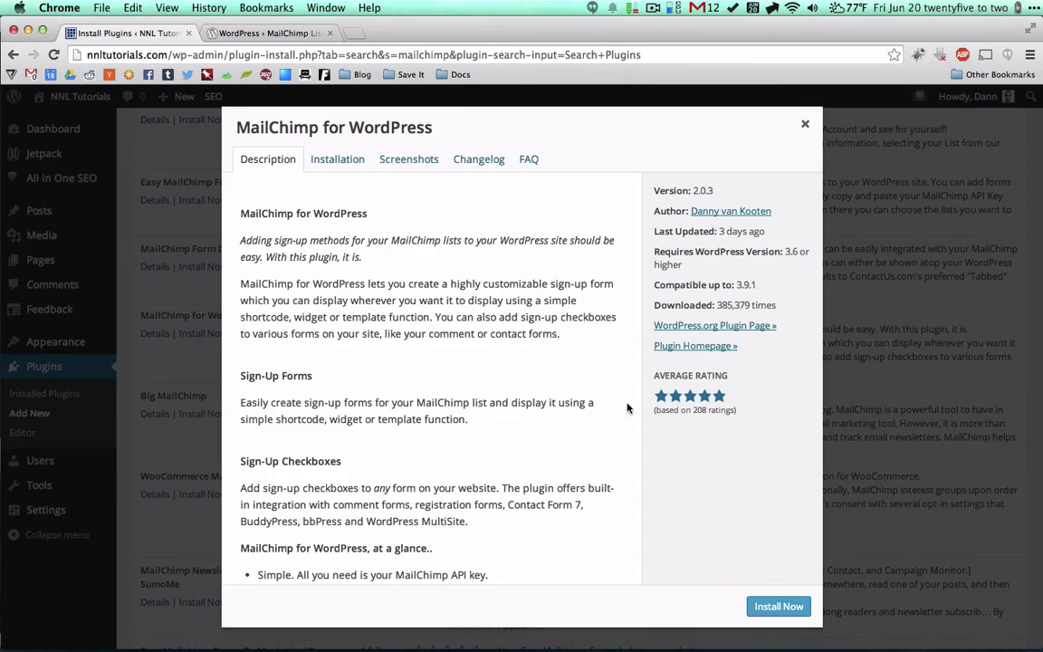
pyautogui.scroll(-3, 462, 414)
pyautogui.scroll(5, 457, 398)
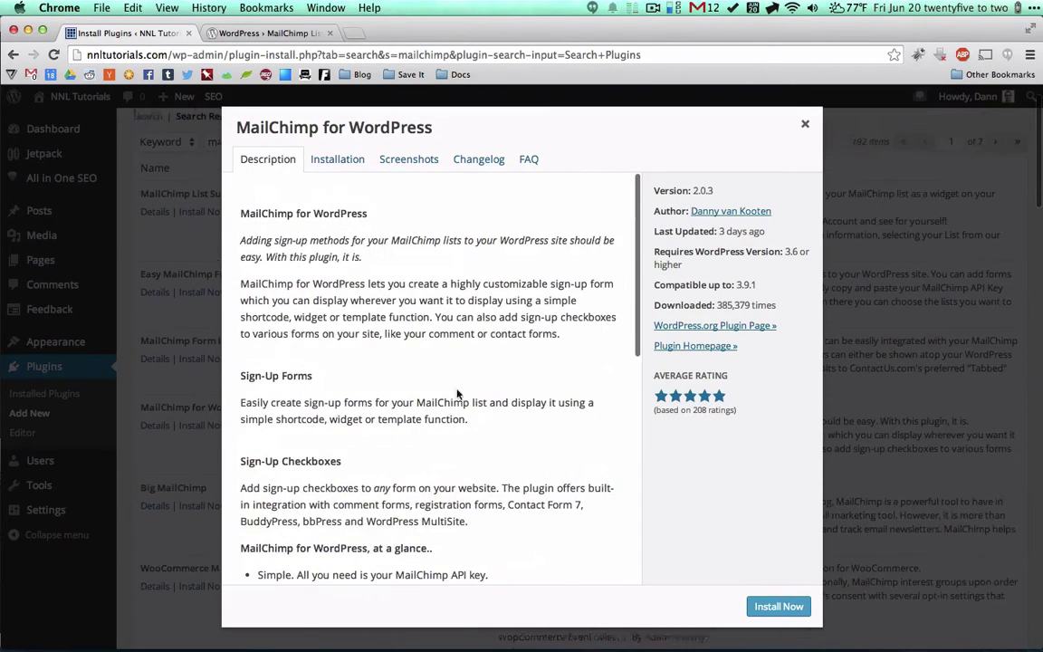
# - Check the installation notes and screenshots of MailChimp for WordPress, and install the plugin
pyautogui.click(341, 158)
pyautogui.click(399, 159)
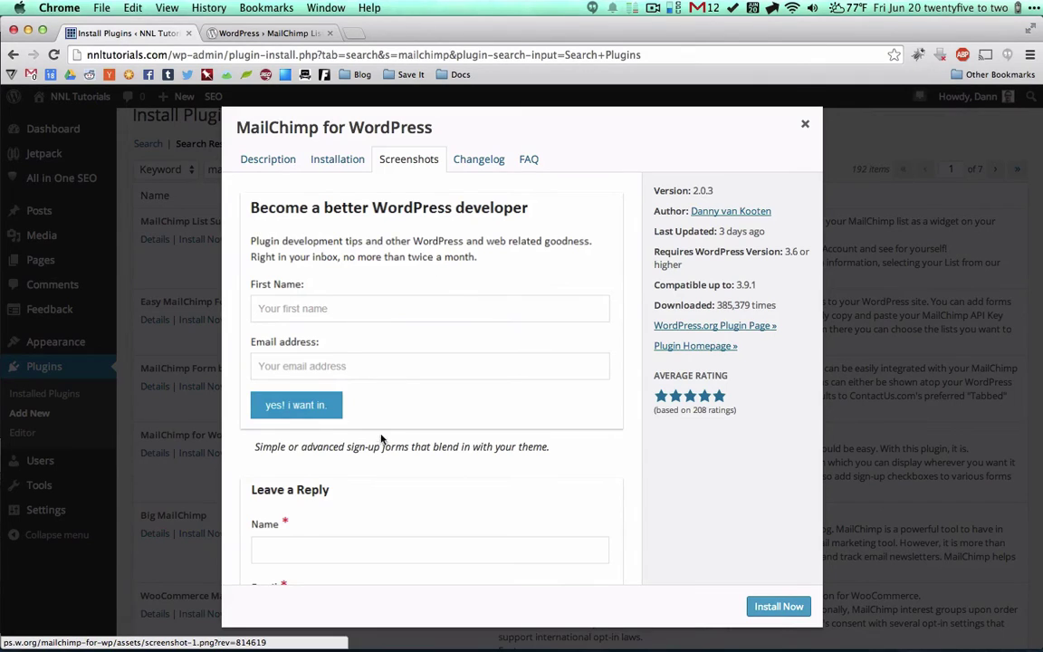
pyautogui.scroll(-10, 381, 440)
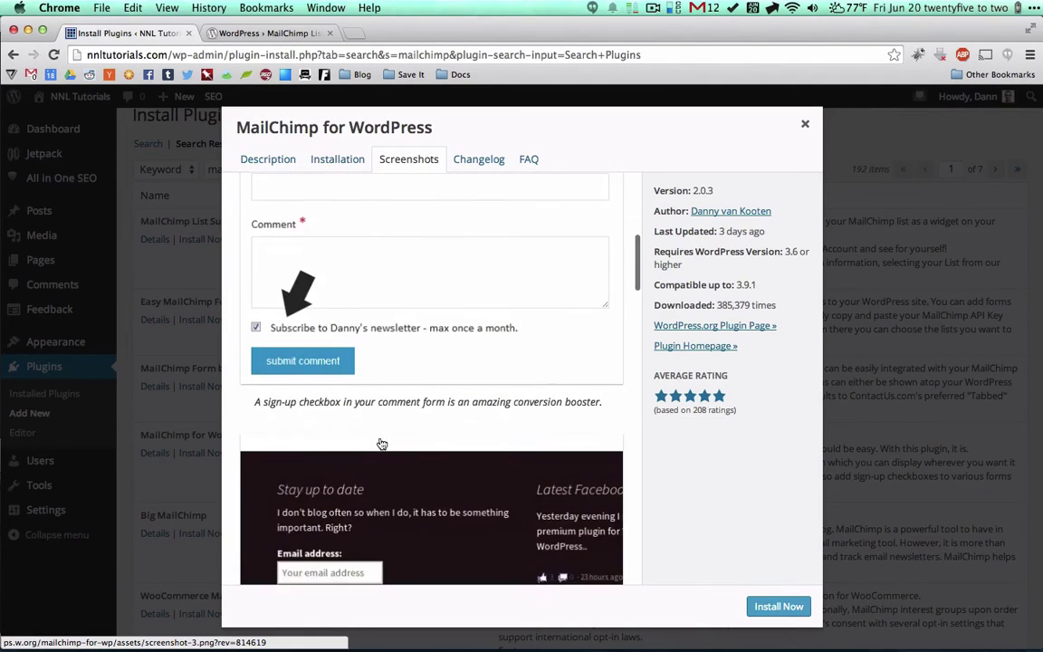
pyautogui.scroll(-3, 503, 472)
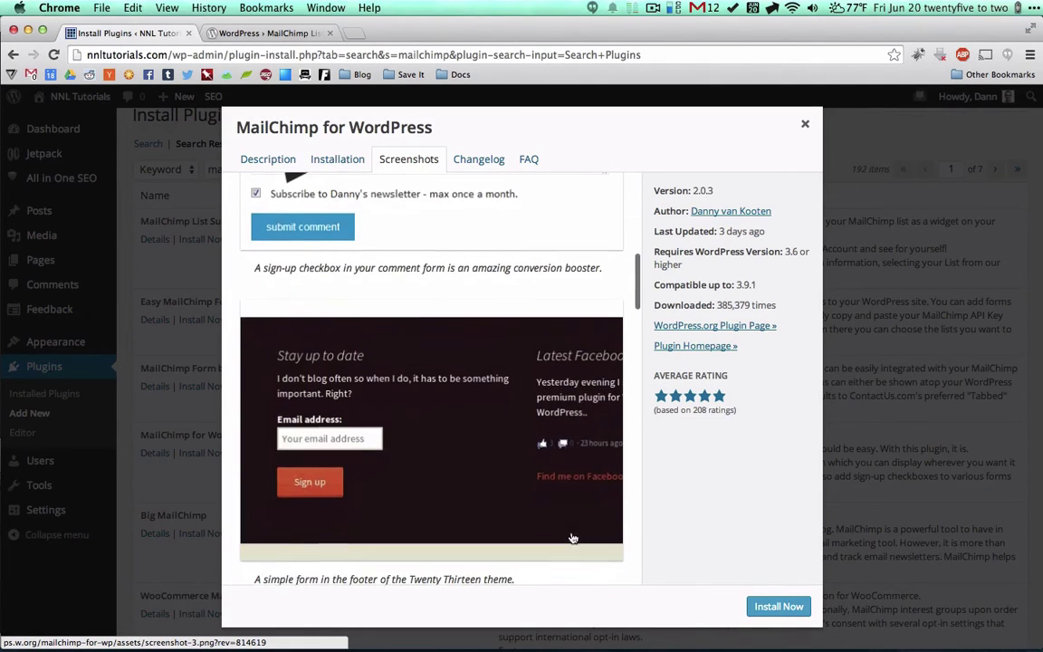
pyautogui.click(778, 607)
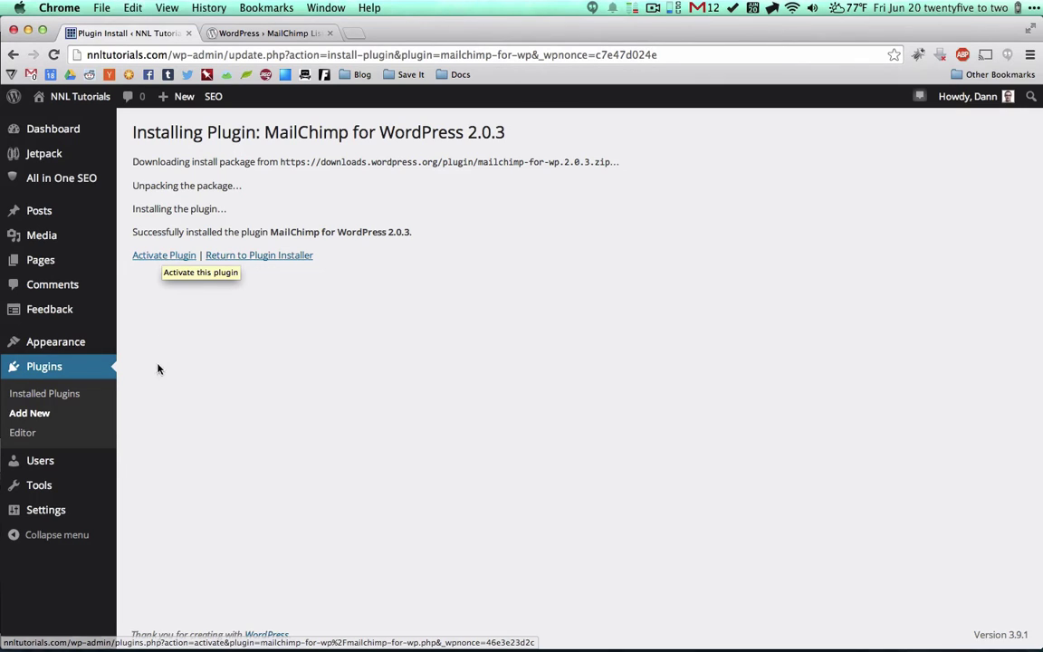
# - Open the installed plugins list in a separate tab, locate MailChimp for WordPress Lite, and return to the plugin installation page
pyautogui.keyDown('super'); pyautogui.click(44, 396); pyautogui.keyUp('super')
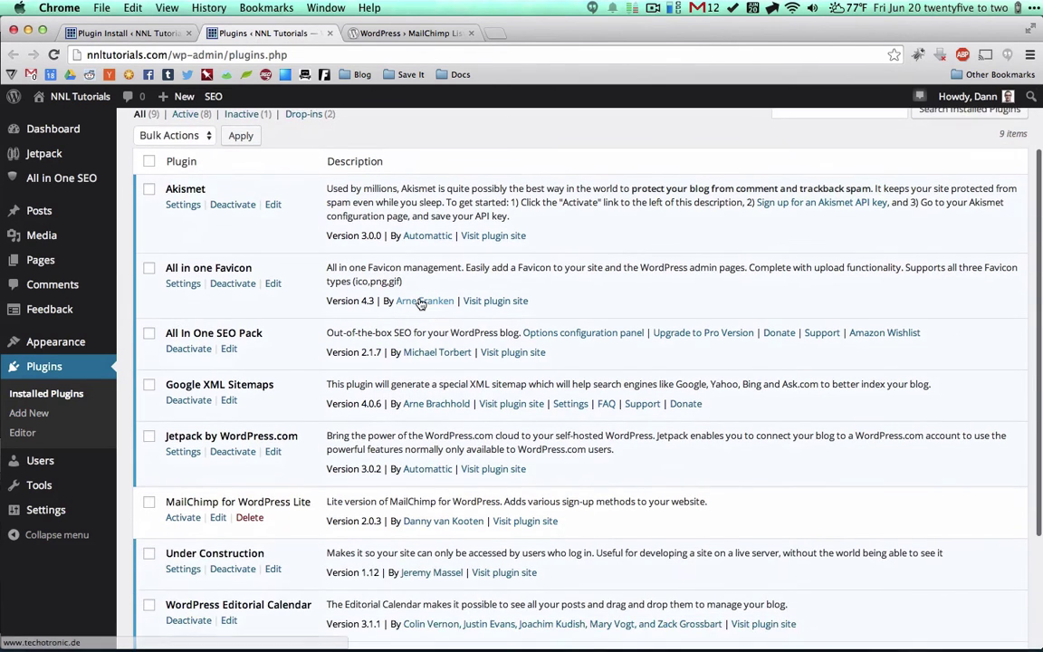
pyautogui.scroll(-1, 419, 301)
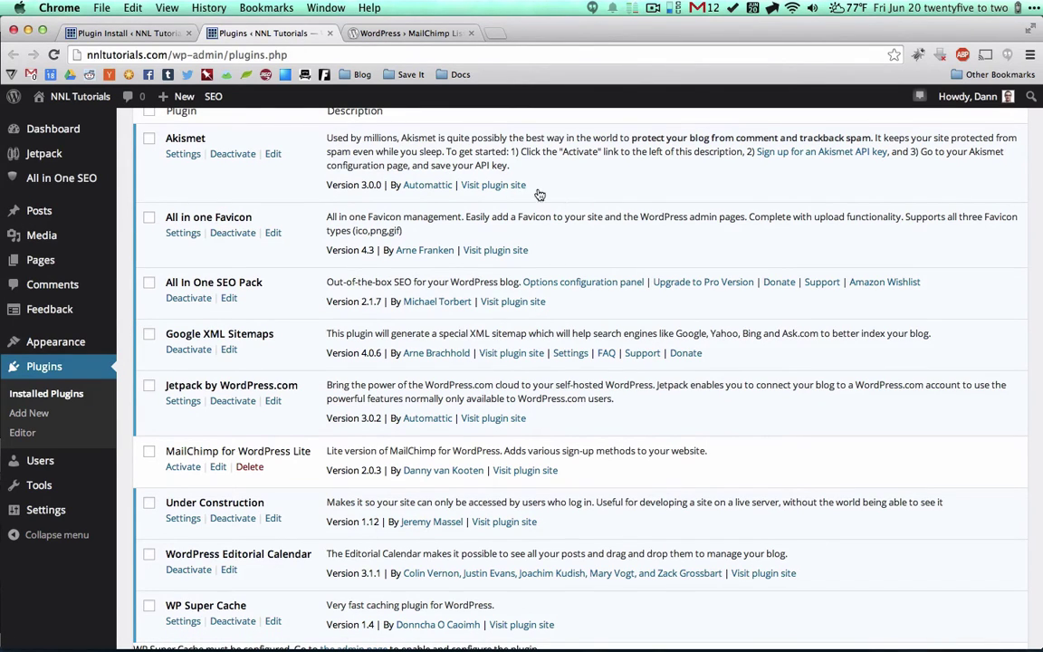
pyautogui.scroll(-3, 141, 315)
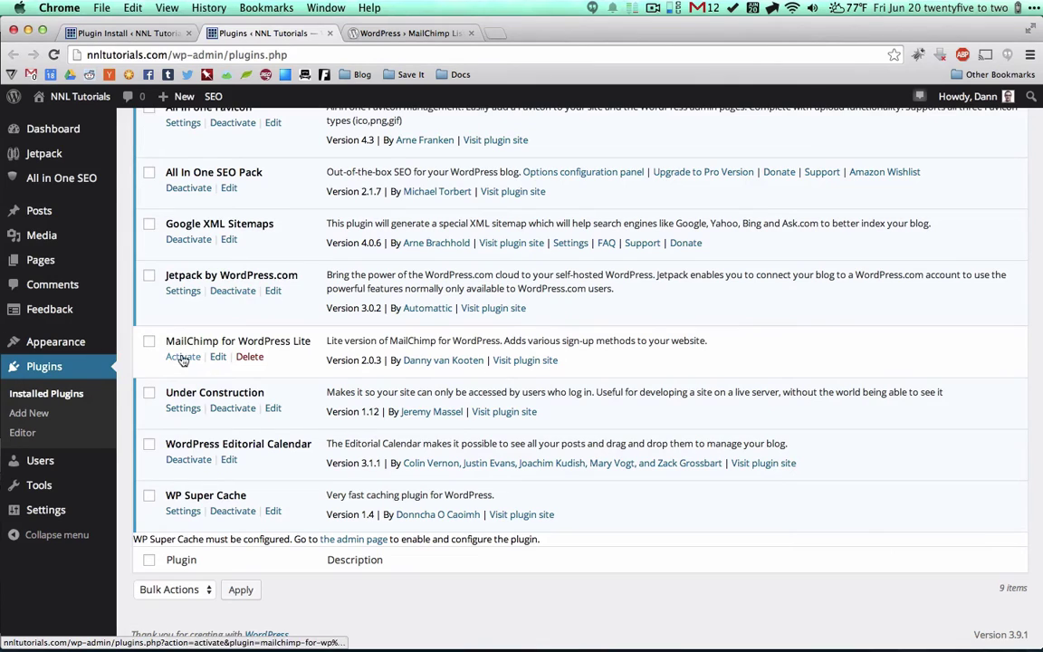
pyautogui.click(140, 33)
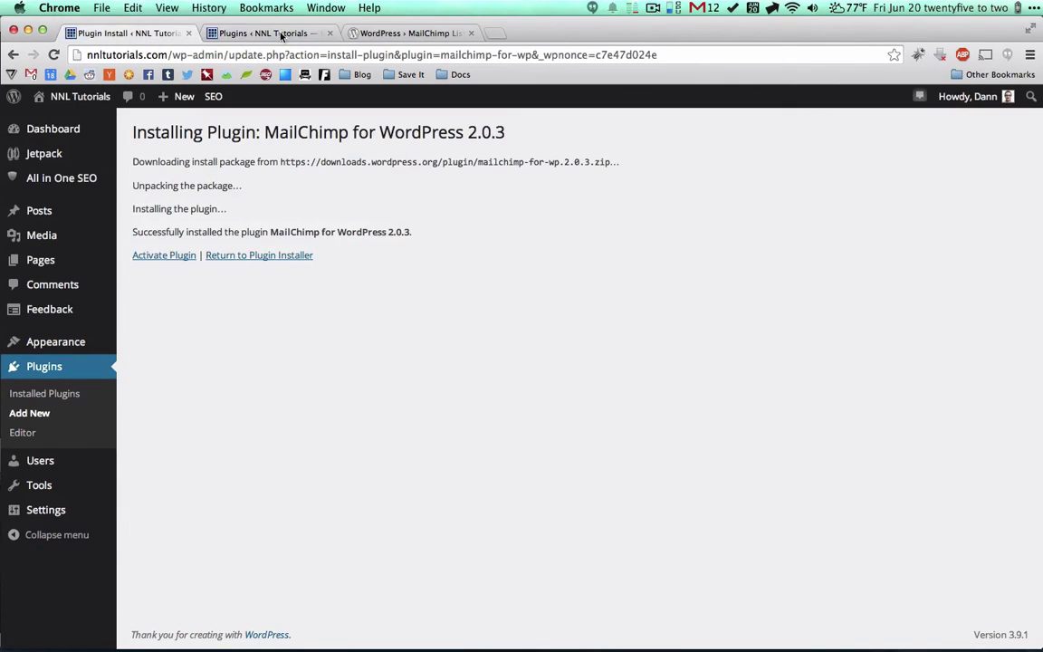
# - Activate the MailChimp for WordPress plugin, close the duplicate plugins list tab, and locate the plugin among the installed ones
pyautogui.click(159, 258)
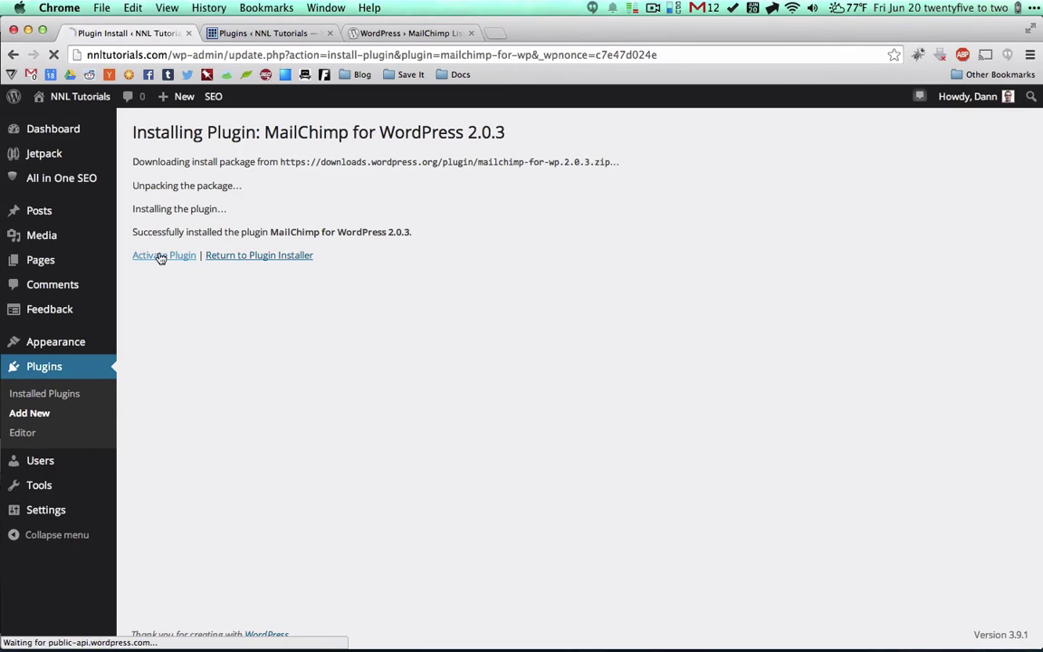
pyautogui.click(330, 34)
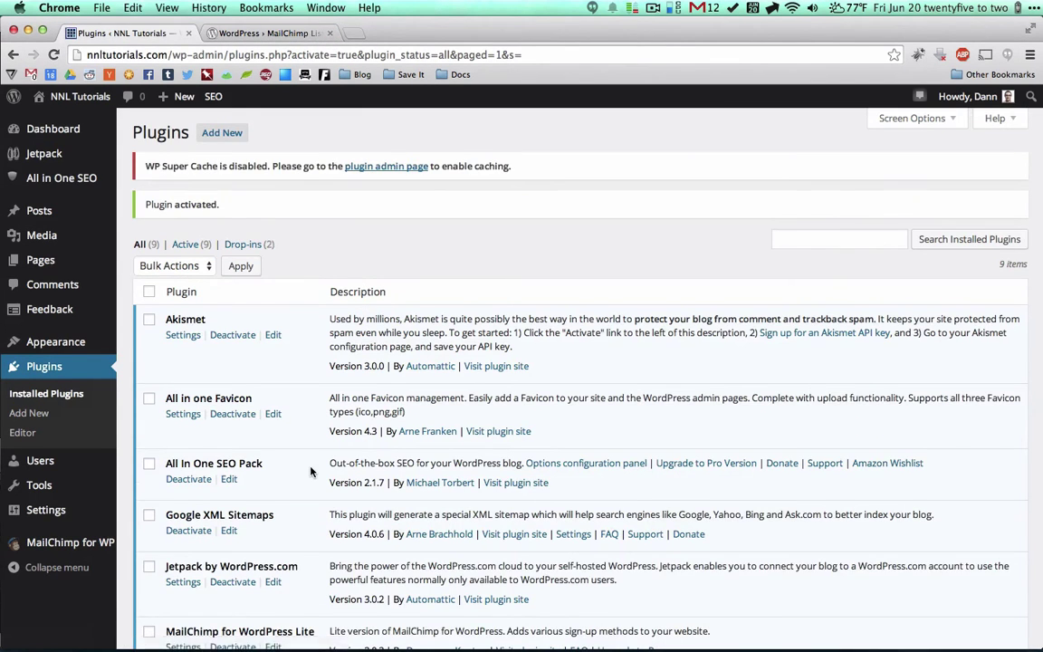
pyautogui.scroll(-5, 326, 407)
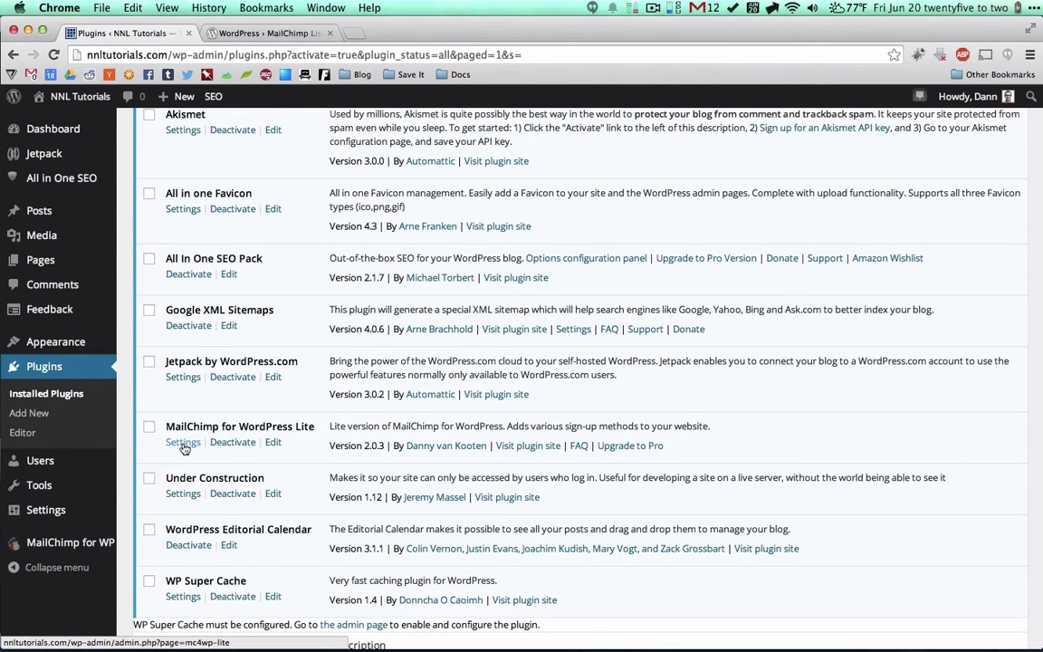
# - Open the MailChimp for WP settings and place the cursor in the MailChimp API Key field
pyautogui.moveTo(47, 510)
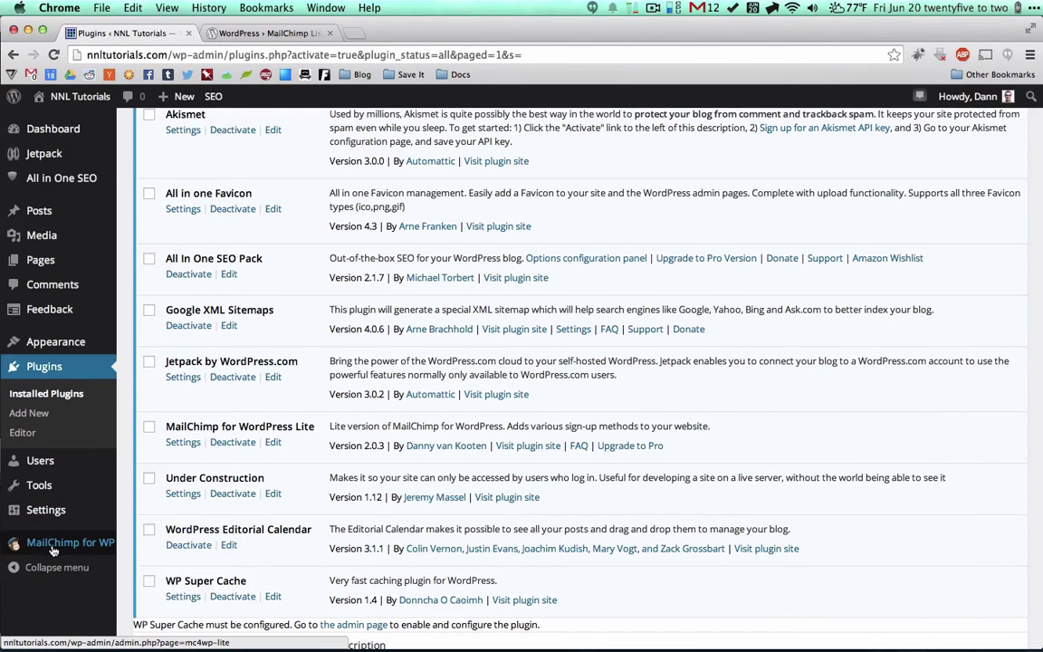
pyautogui.moveTo(63, 544)
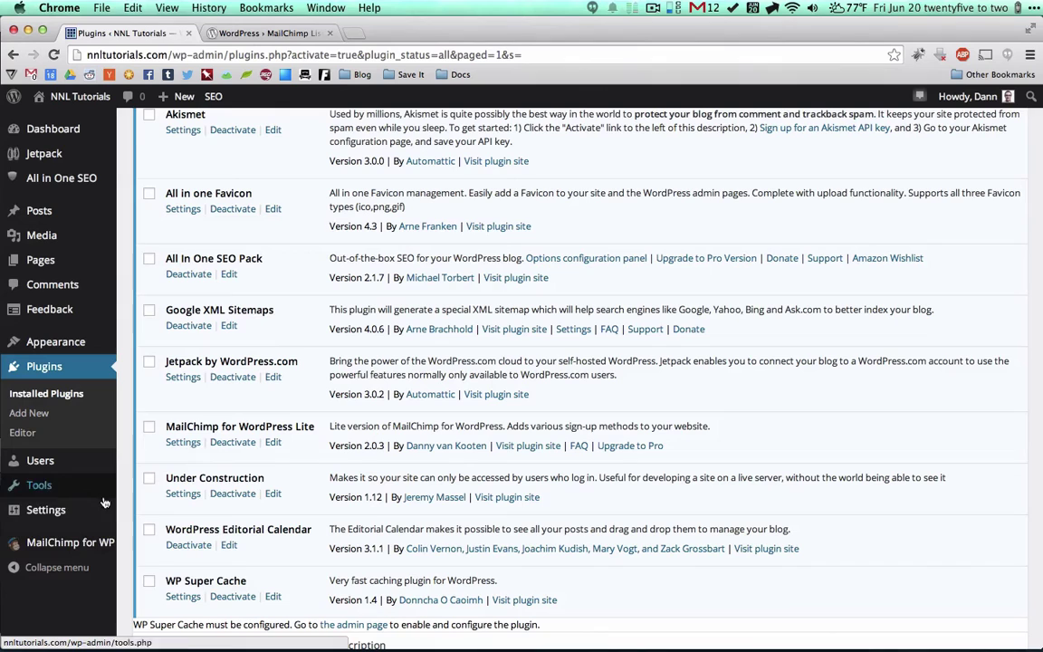
pyautogui.click(142, 543)
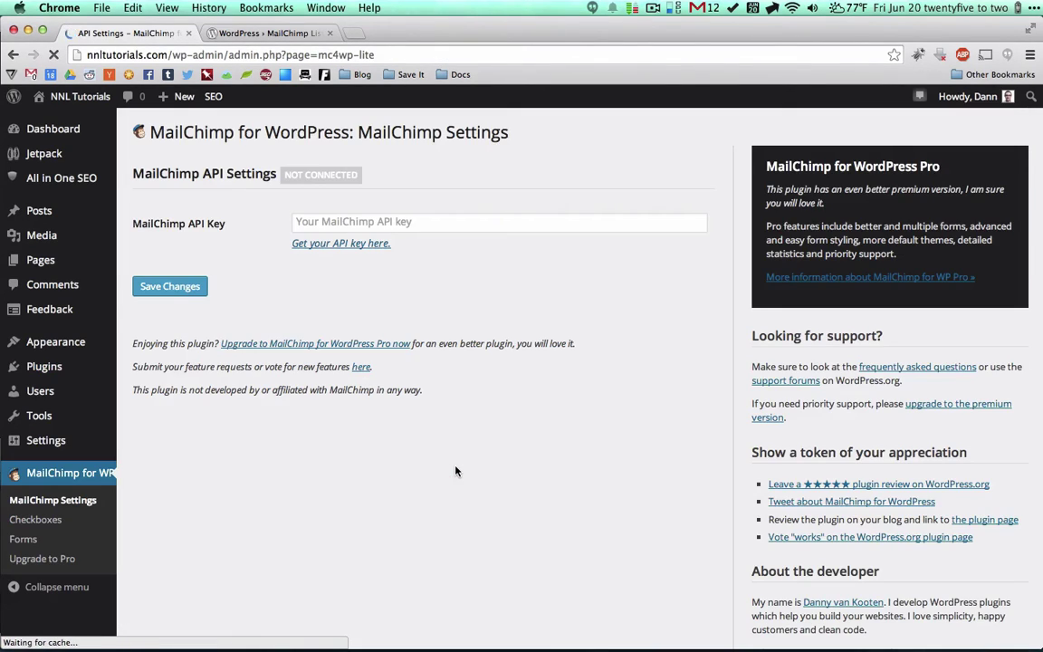
pyautogui.click(346, 220)
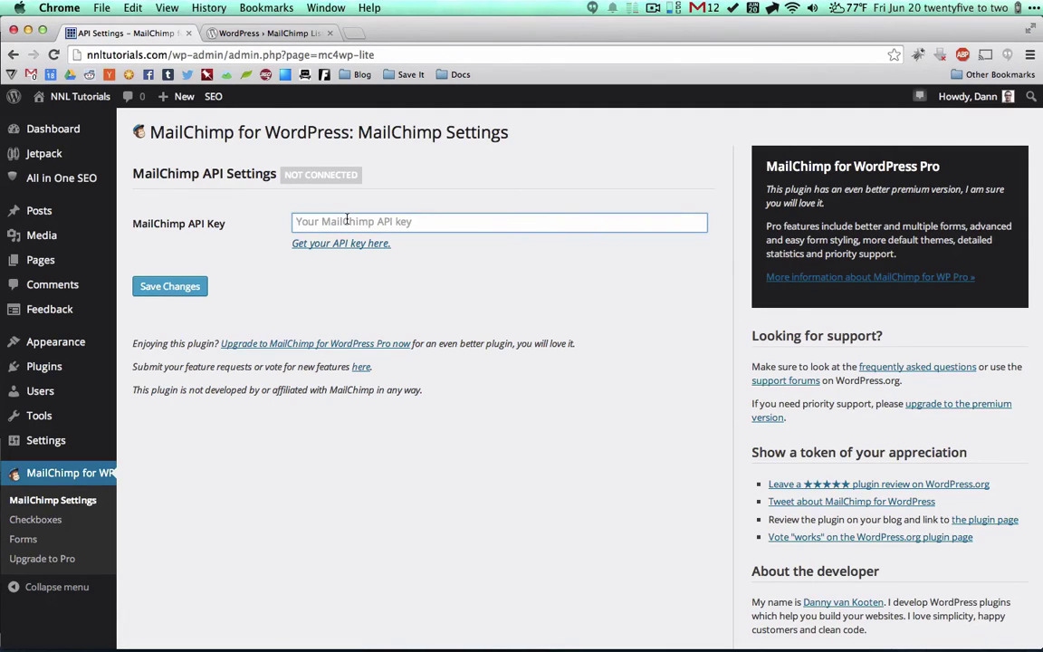
# - Open the MailChimp for WP checkbox settings and review the list, double opt-in, form and label options
pyautogui.click(32, 519)
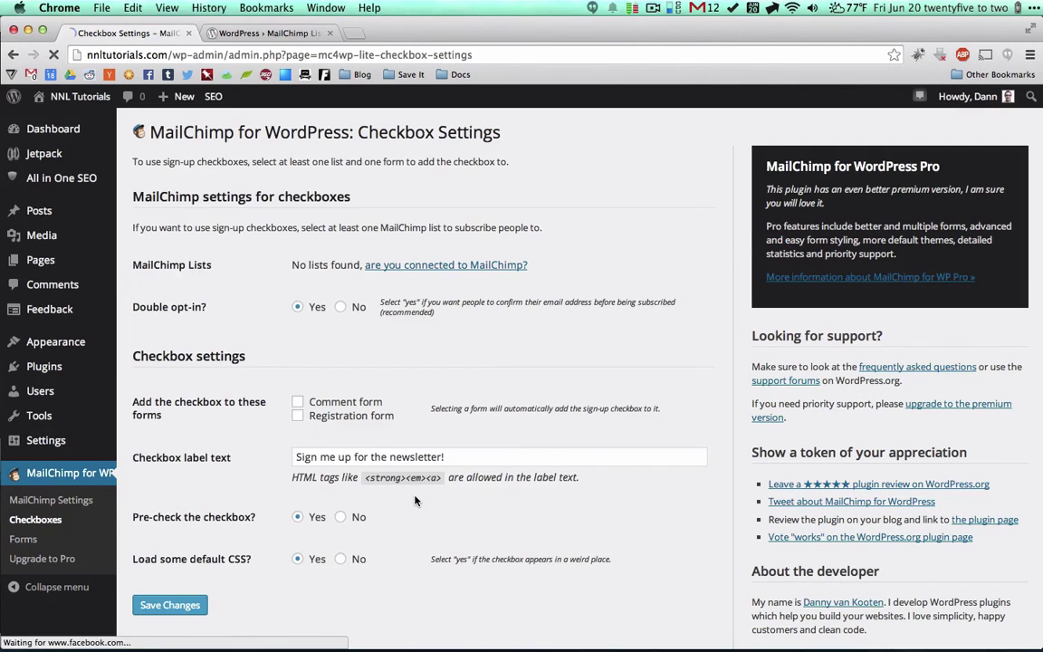
pyautogui.scroll(-5, 417, 544)
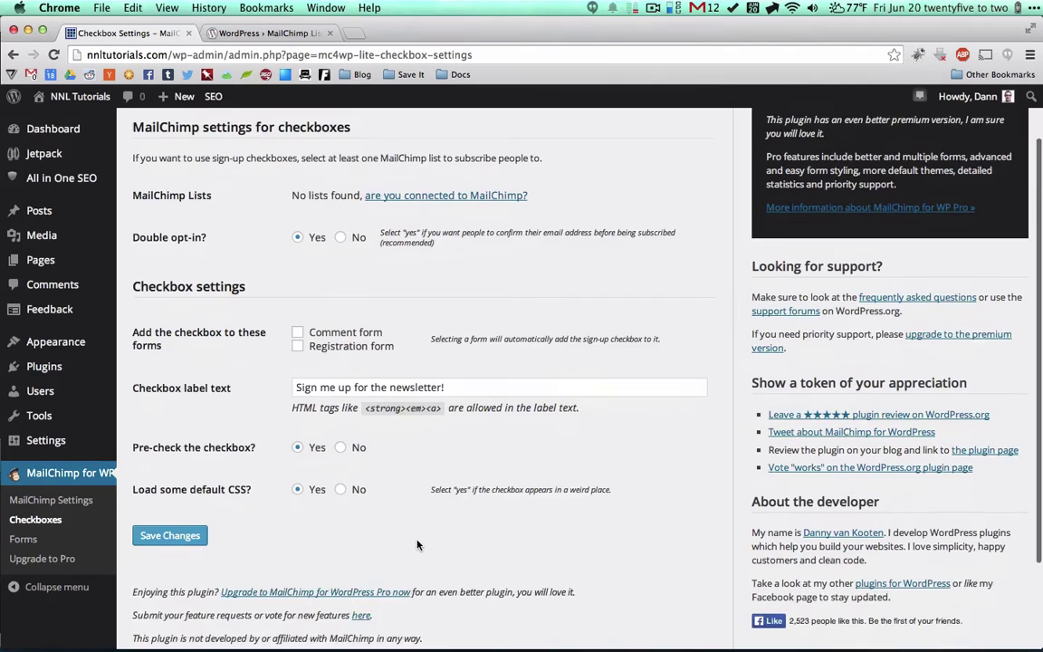
pyautogui.scroll(6, 417, 544)
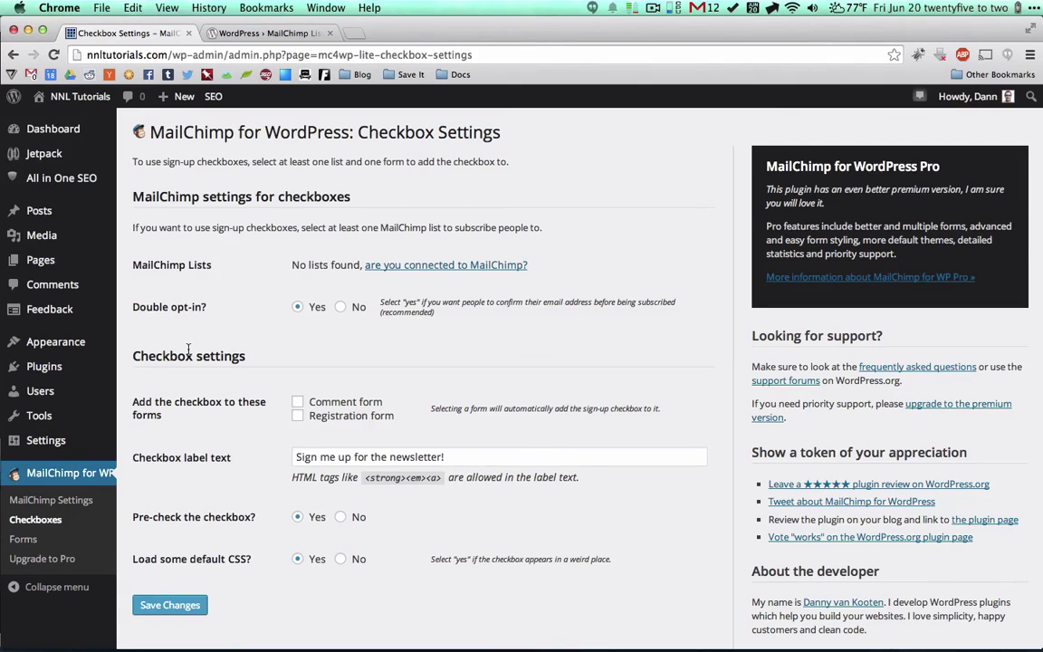
# - Open the Under Construction plugin's settings and review its activation, display and custom text options
pyautogui.moveTo(41, 439)
pyautogui.scroll(-1, 149, 475)
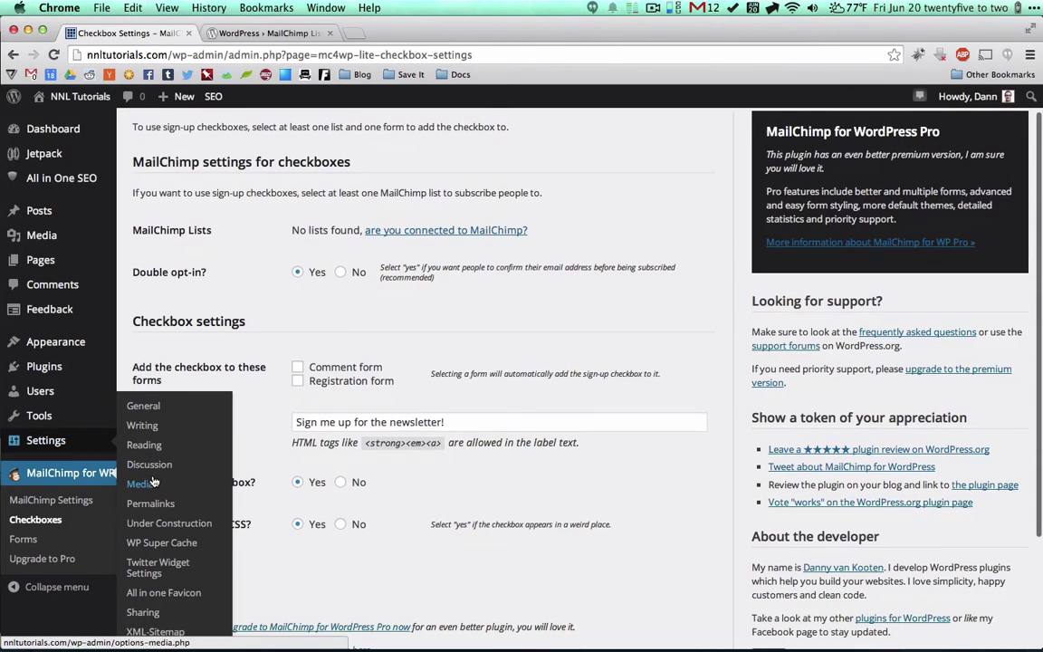
pyautogui.click(165, 525)
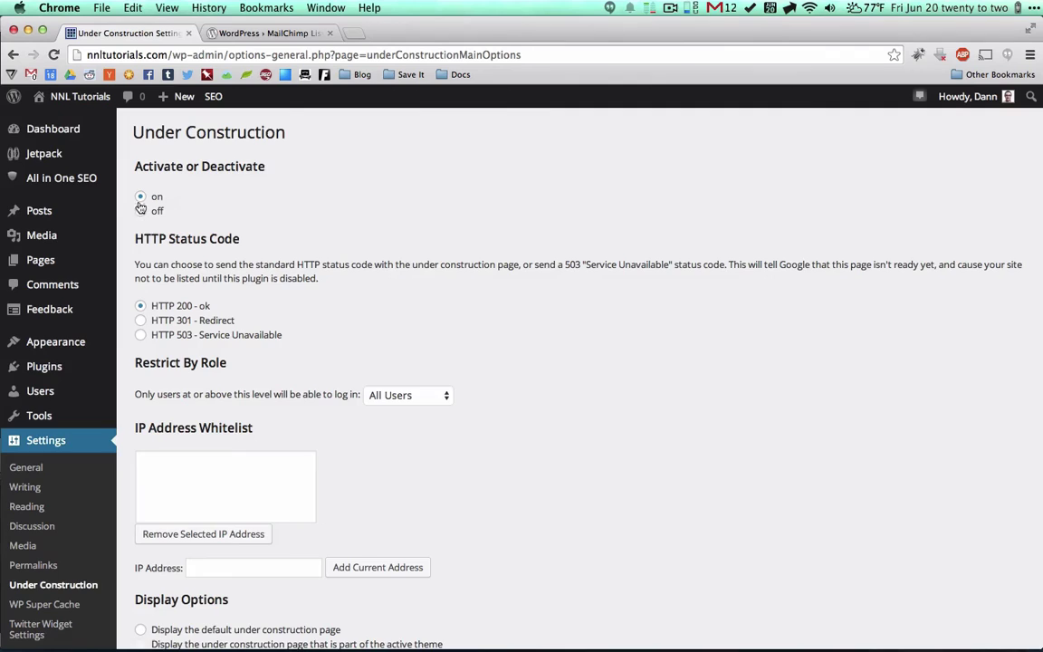
pyautogui.scroll(-5, 347, 254)
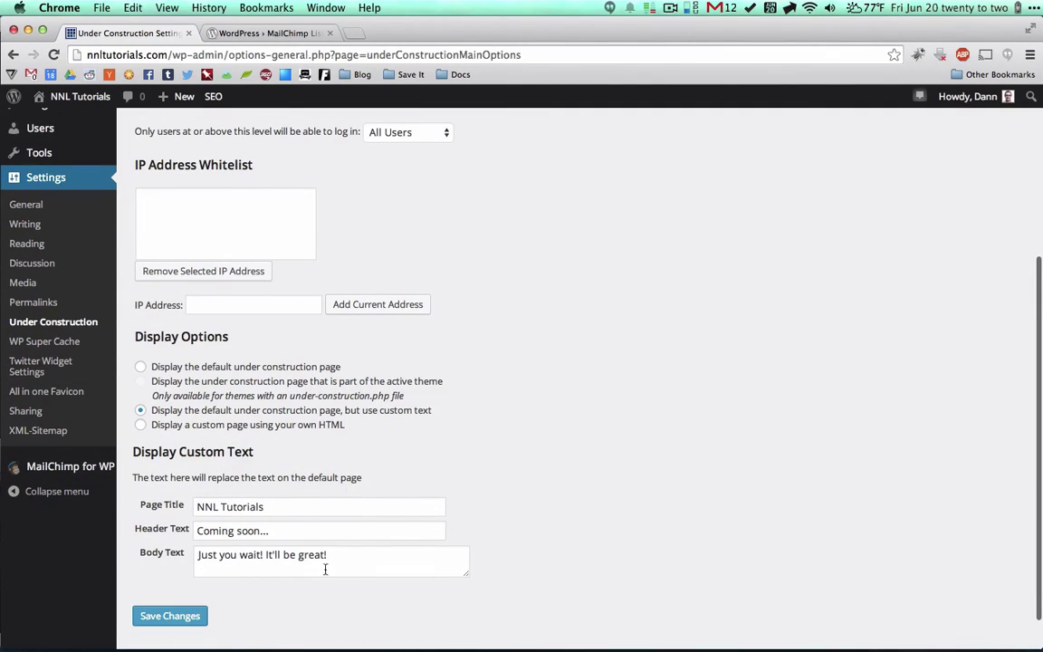
# - Open the XML-Sitemap settings, review the options through change frequencies and priorities, and save the configuration
pyautogui.click(12, 433)
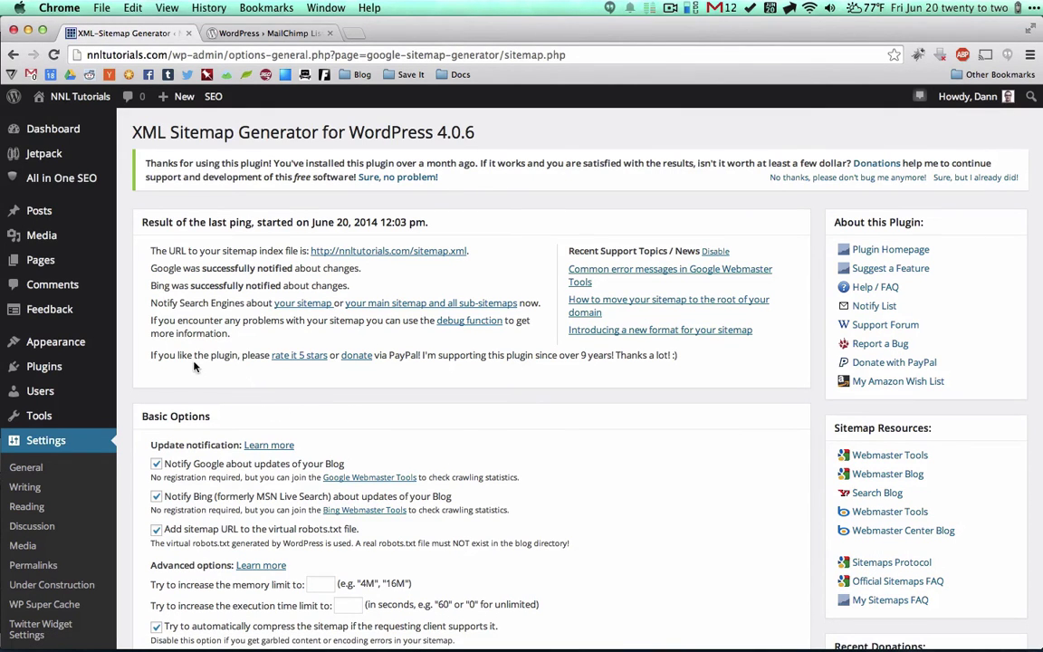
pyautogui.scroll(-10, 477, 406)
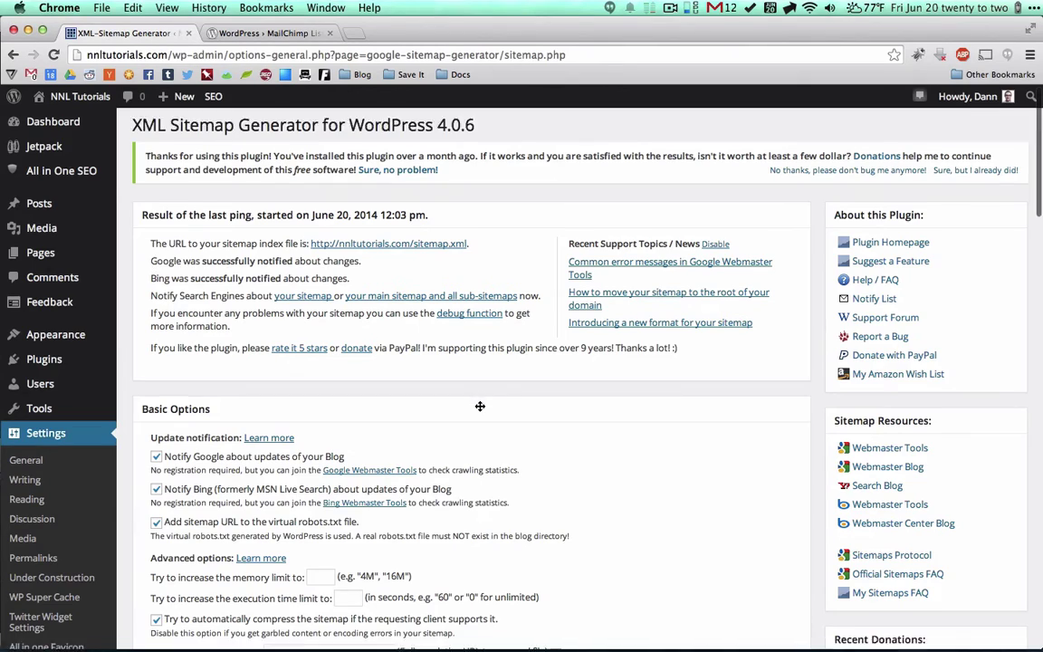
pyautogui.scroll(-15, 480, 410)
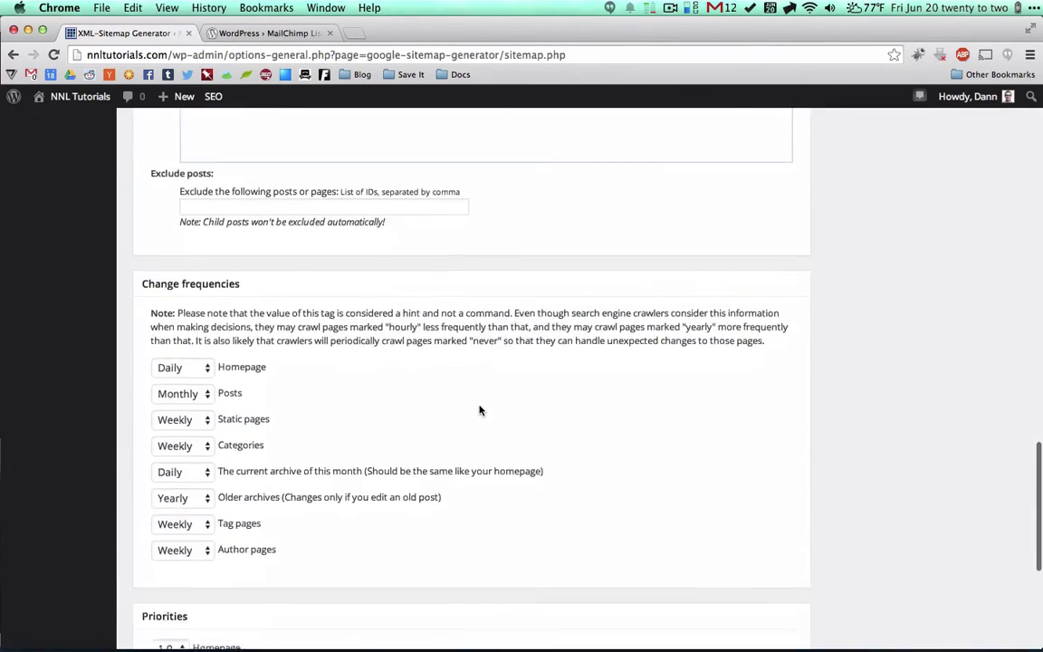
pyautogui.click(146, 573)
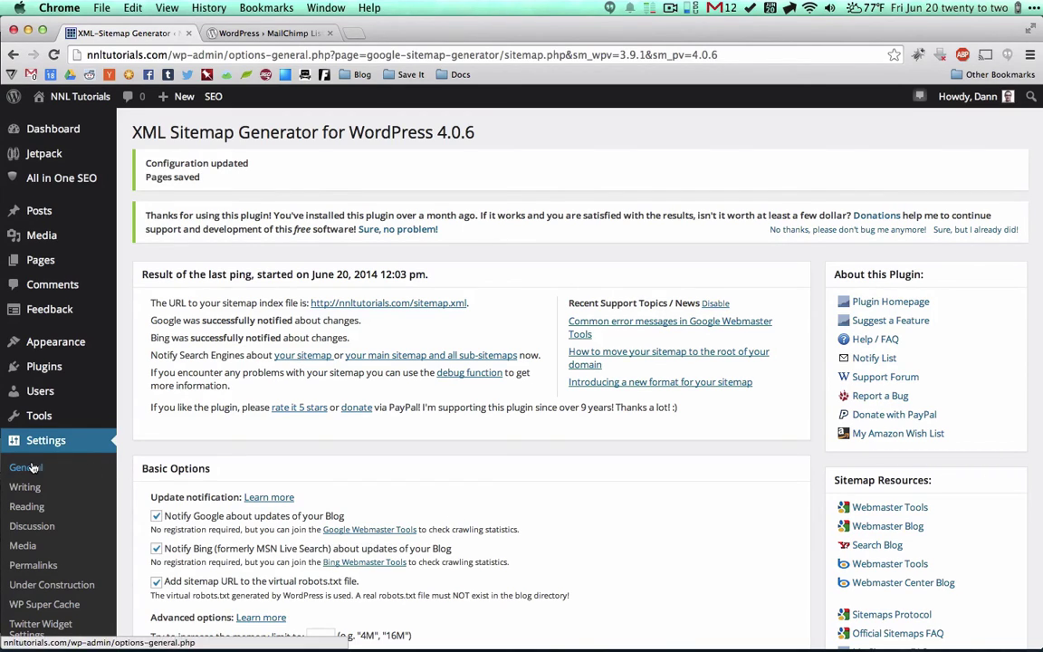
# - Open the page for adding a new plugin
pyautogui.moveTo(45, 367)
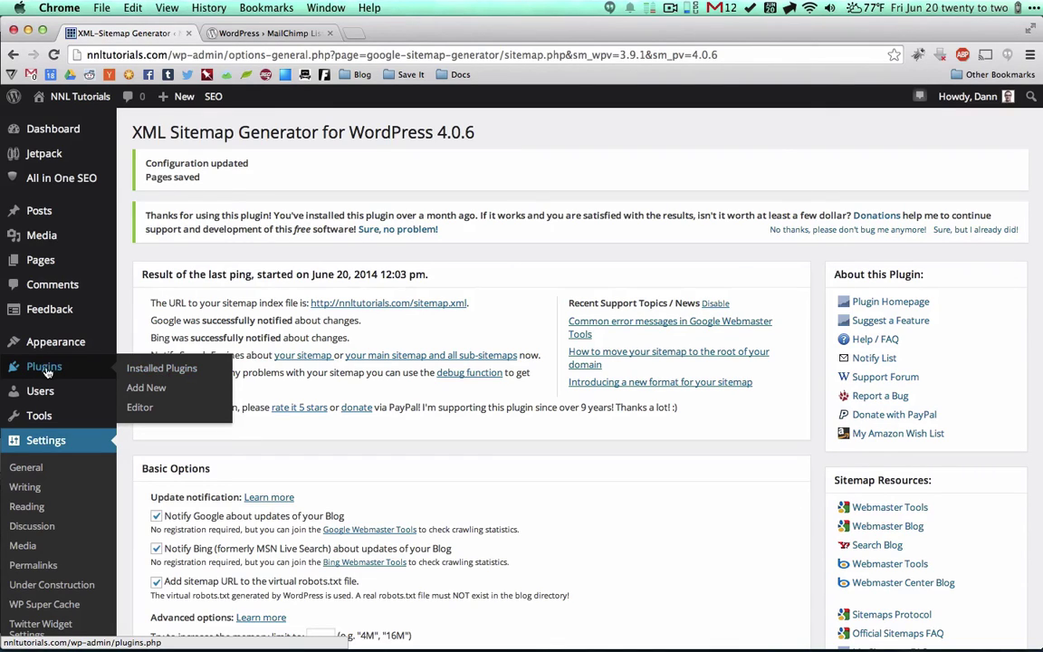
pyautogui.click(148, 391)
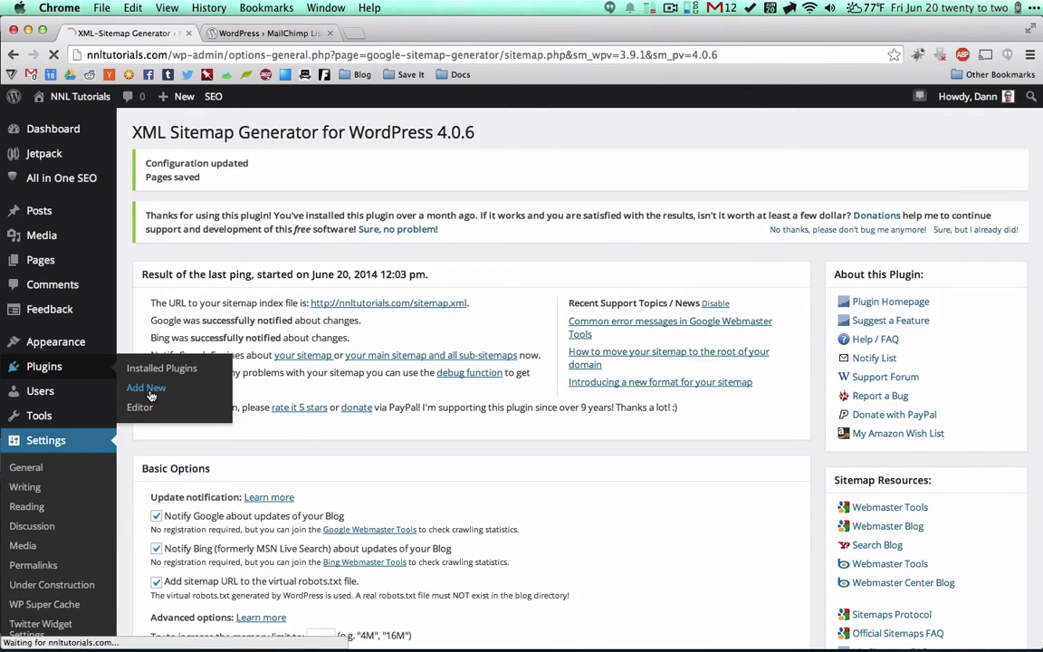